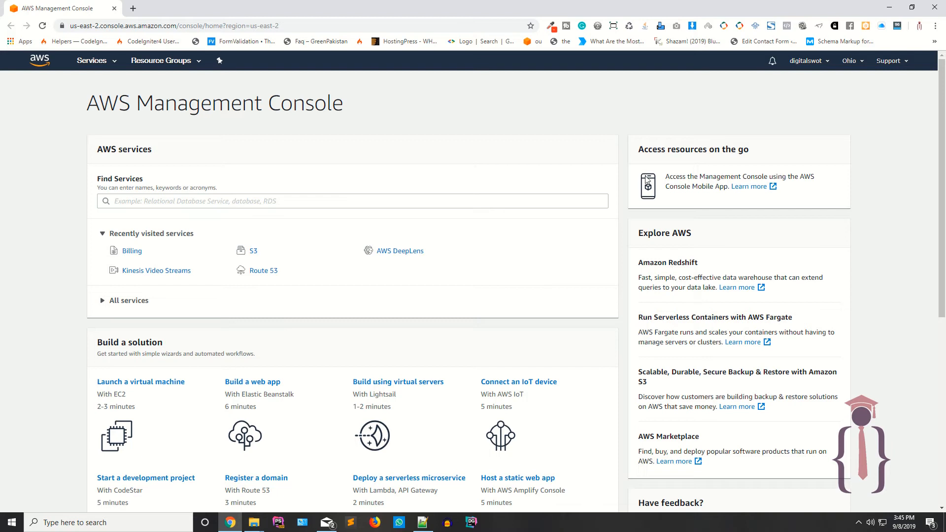
# Open the Lightsail service from the Compute group of the AWS services list.
pyautogui.scroll(6, 215, 203)
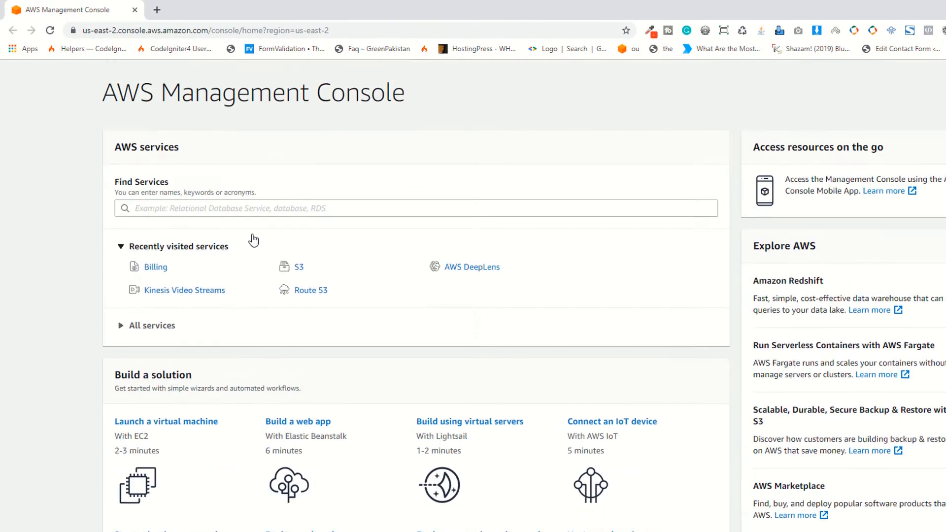
pyautogui.scroll(1, 253, 241)
pyautogui.click(104, 72)
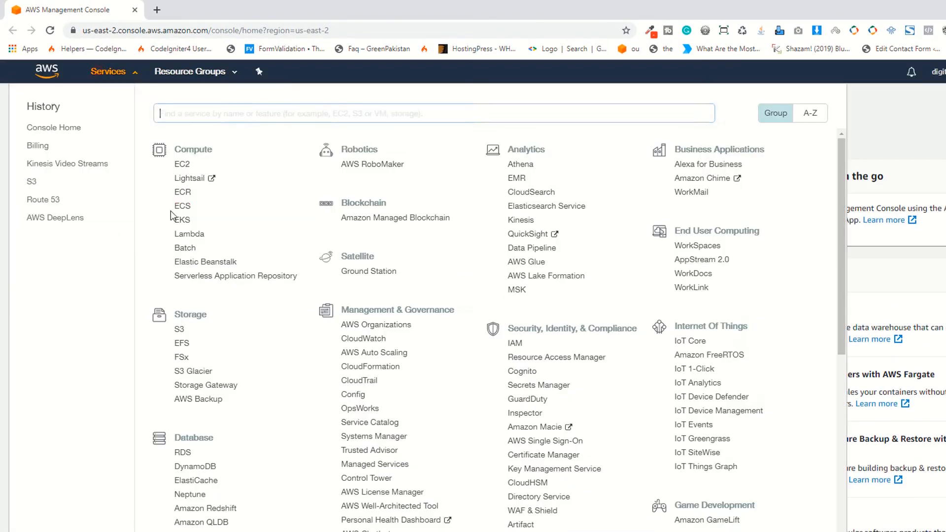
pyautogui.click(202, 181)
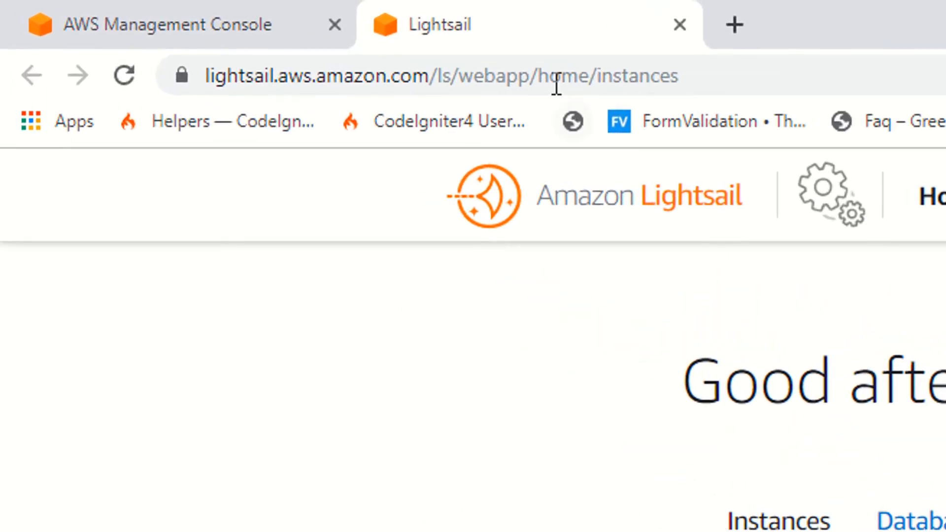
# Examine the Lightsail home page's address, its task monitor and the account options.
pyautogui.click(554, 76)
pyautogui.doubleClick(554, 76)
pyautogui.click(717, 73)
pyautogui.click(333, 484)
pyautogui.click(853, 217)
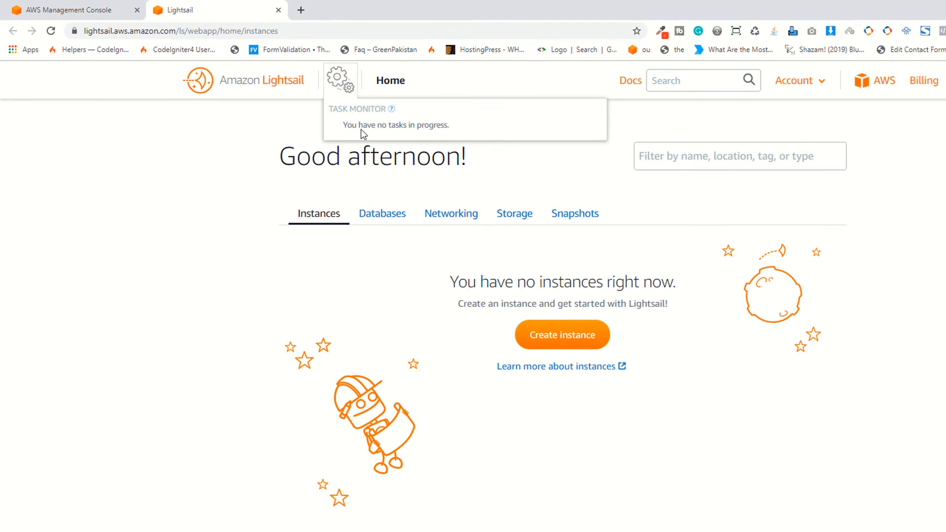
pyautogui.click(379, 140)
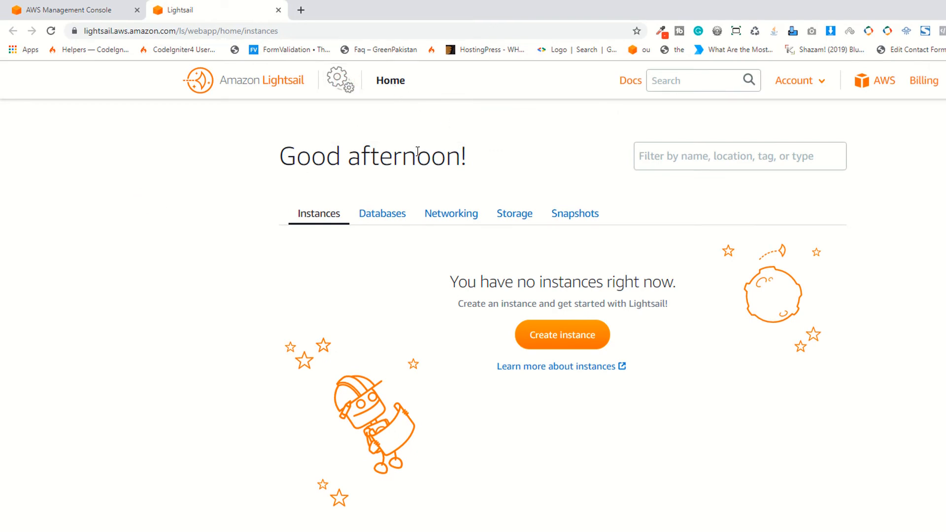
pyautogui.click(796, 81)
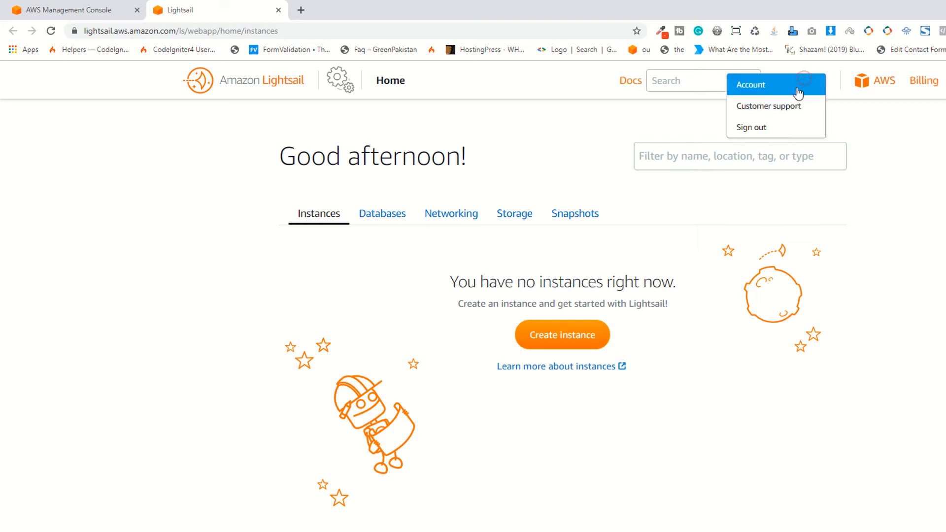
pyautogui.press('Escape')
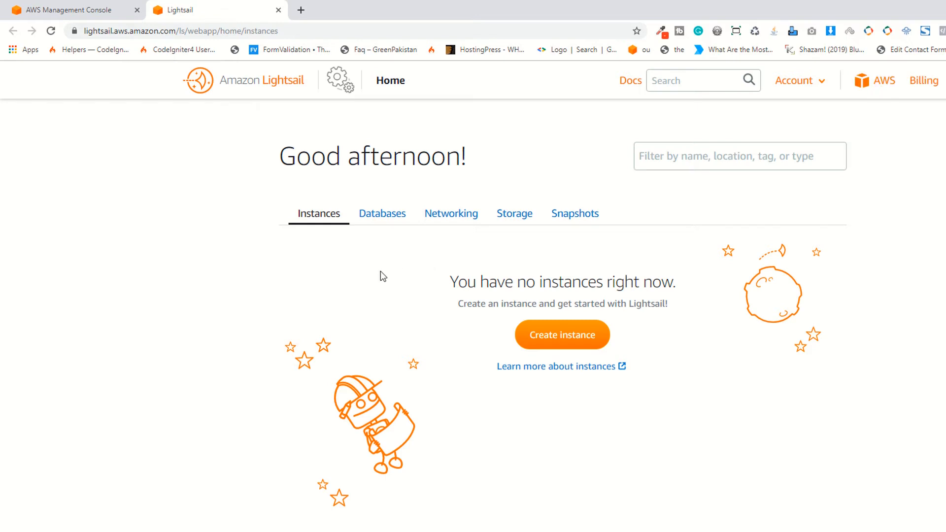
# Look through the Databases, Networking, Storage and Snapshots sections of the Lightsail home page and return to Instances.
pyautogui.click(380, 214)
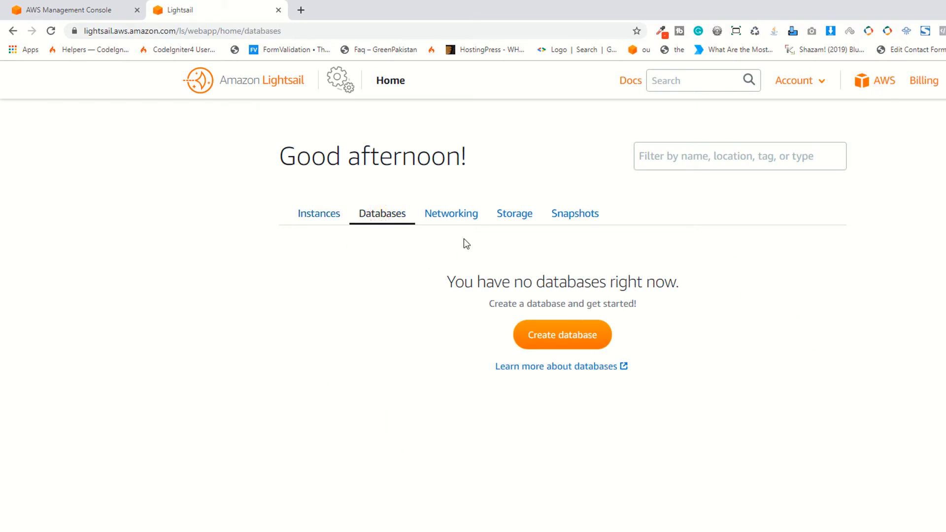
pyautogui.click(458, 216)
pyautogui.click(513, 217)
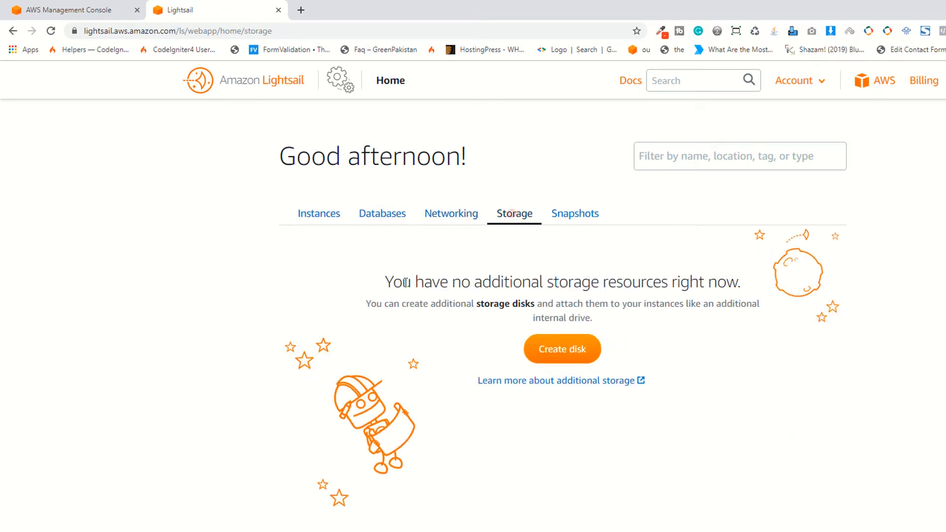
pyautogui.click(576, 215)
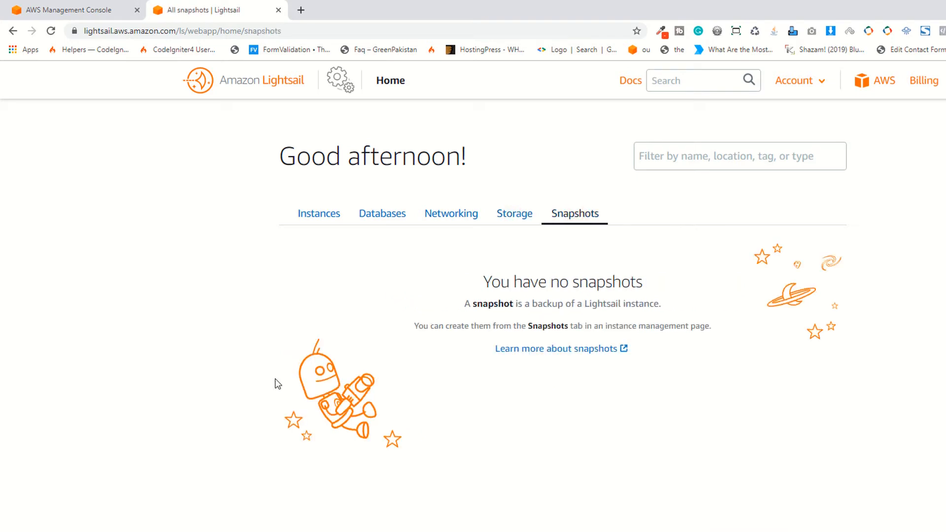
pyautogui.click(319, 222)
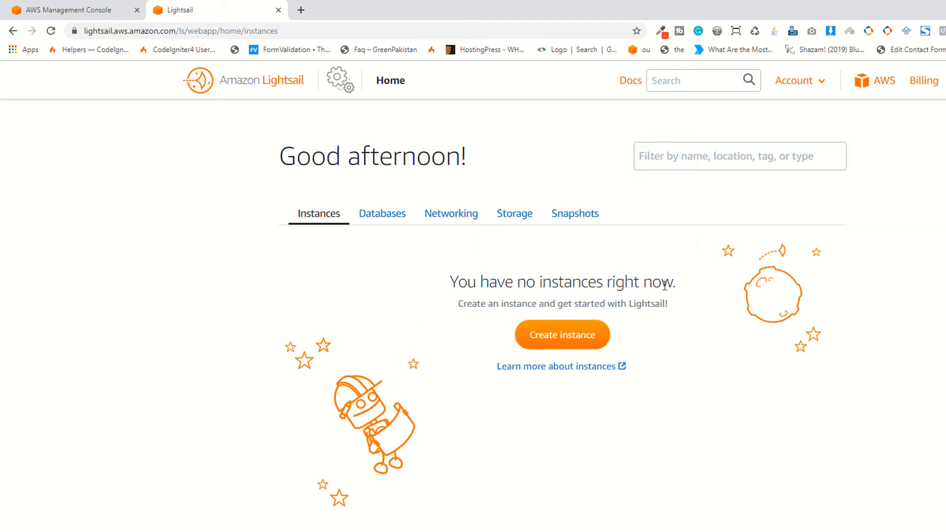
# Start creating a Lightsail instance and change its region to Virginia (us-east-1).
pyautogui.click(562, 335)
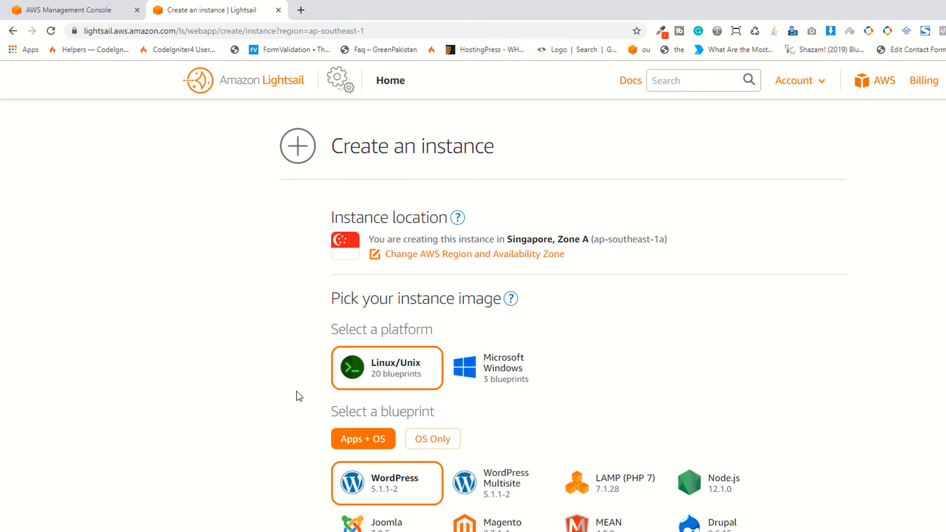
pyautogui.click(476, 254)
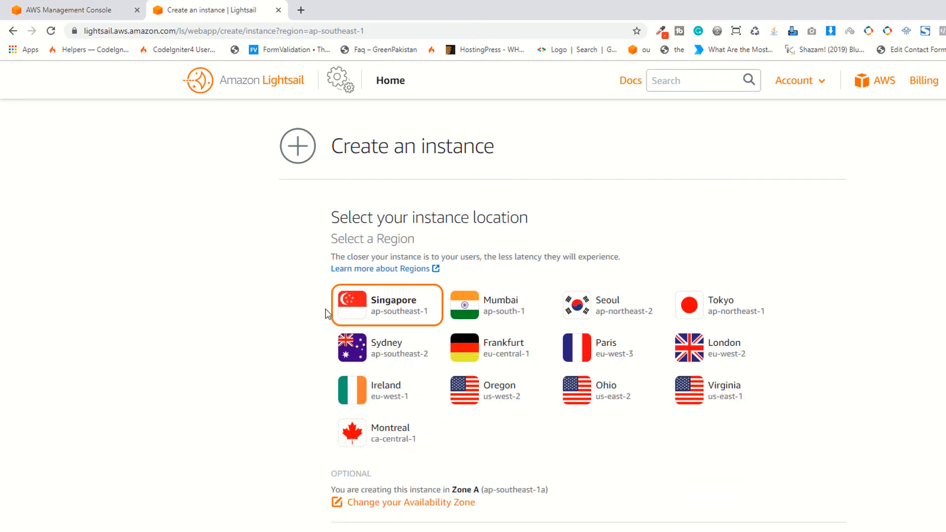
pyautogui.scroll(-2, 335, 311)
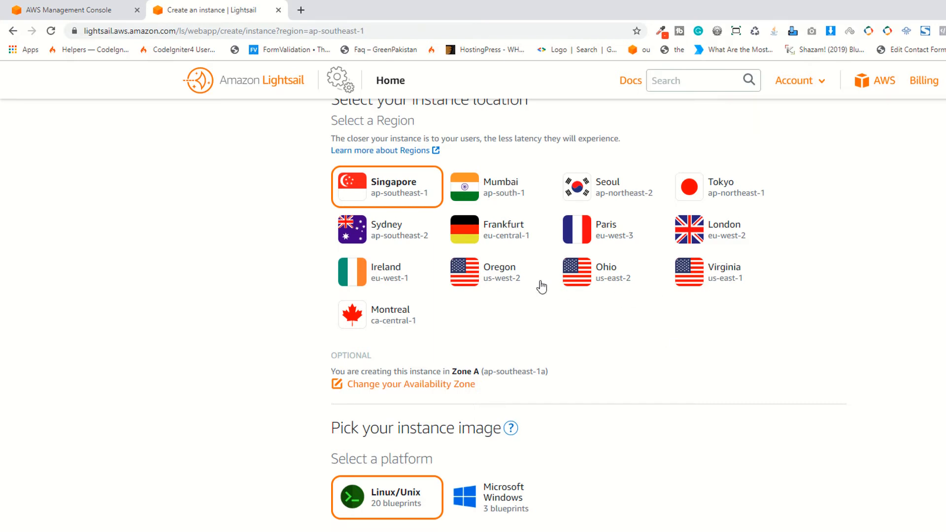
pyautogui.click(697, 281)
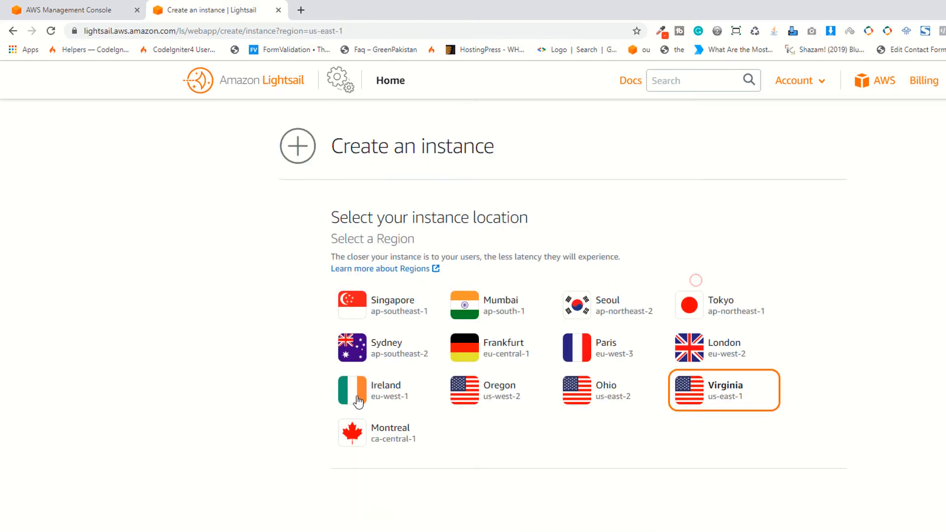
# Try the Microsoft Windows platform for the instance image, and switch back to Linux/Unix.
pyautogui.scroll(-2, 253, 392)
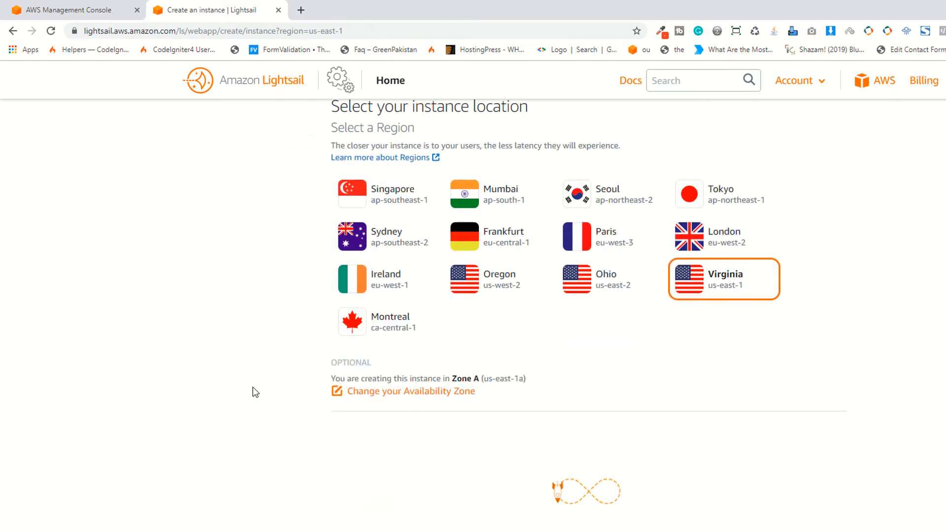
pyautogui.scroll(-1, 253, 387)
pyautogui.scroll(-5, 254, 392)
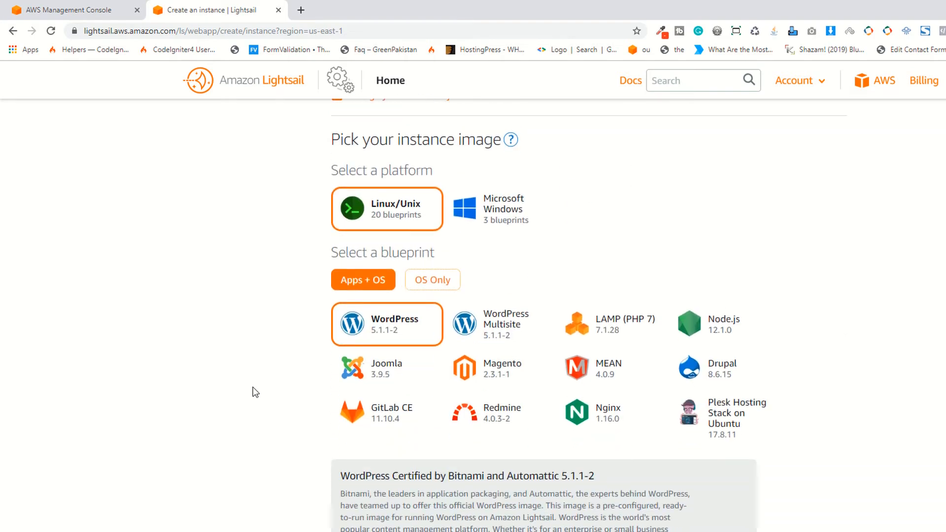
pyautogui.scroll(2, 255, 391)
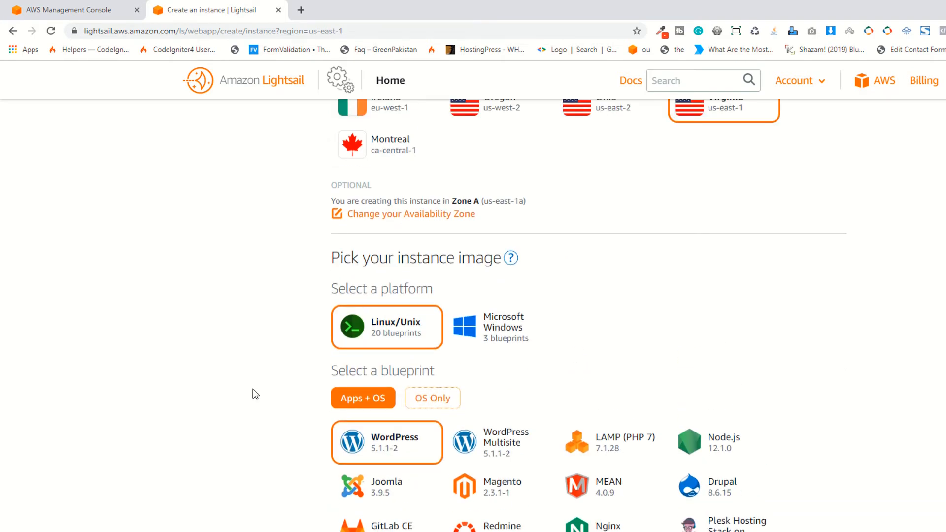
pyautogui.click(465, 340)
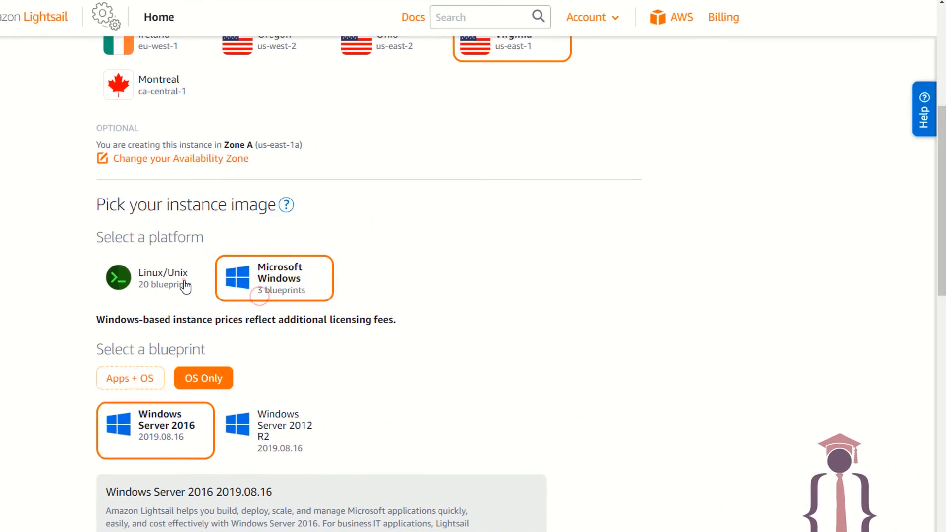
pyautogui.click(416, 334)
pyautogui.scroll(-3, 184, 288)
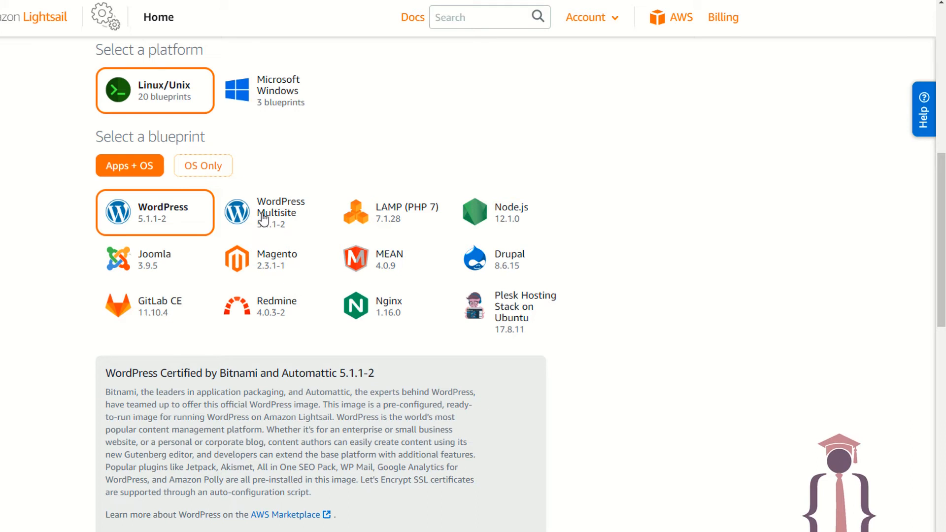
# Preview the Joomla, Magento and Drupal blueprints and the OS Only choices, ending on WordPress under Apps + OS.
pyautogui.click(172, 262)
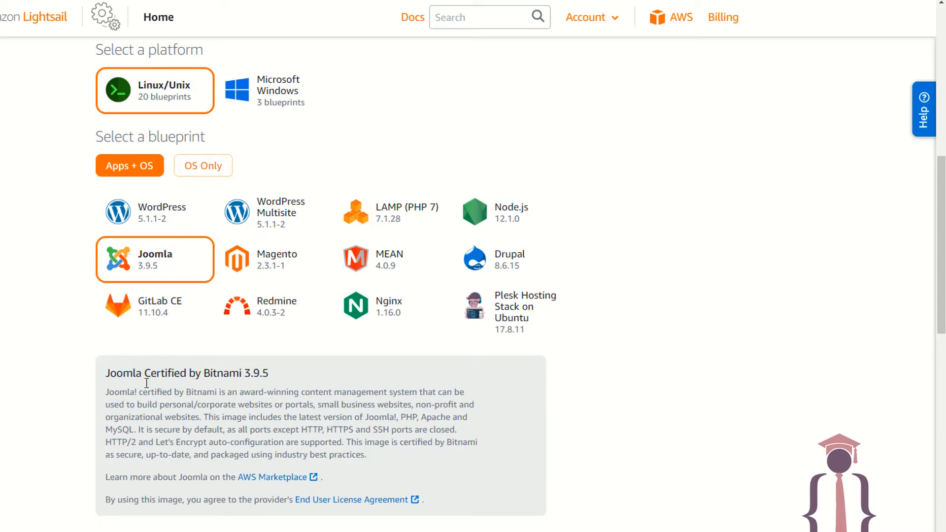
pyautogui.click(278, 262)
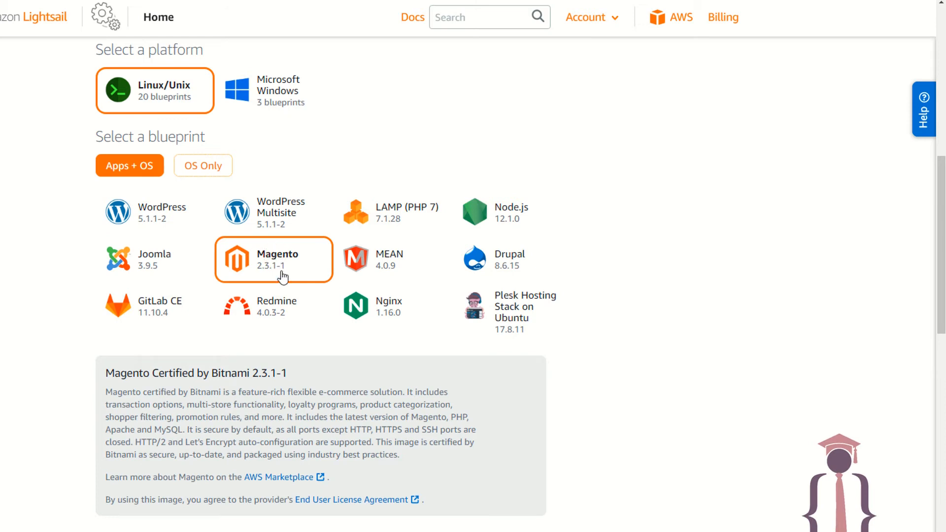
pyautogui.click(515, 265)
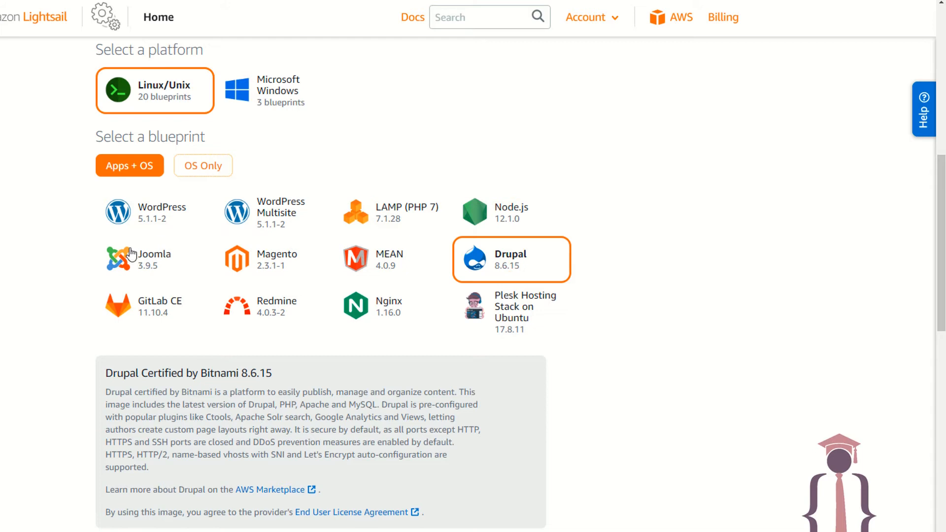
pyautogui.click(149, 220)
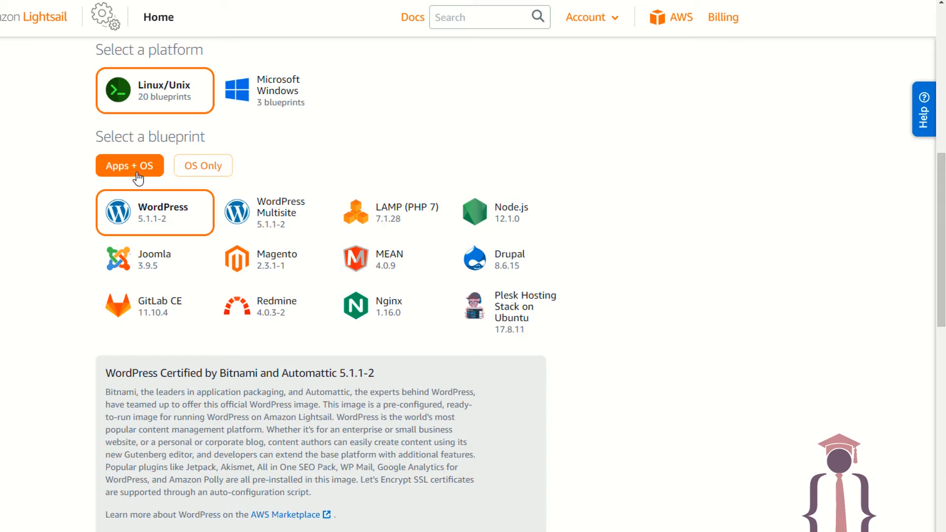
pyautogui.click(212, 172)
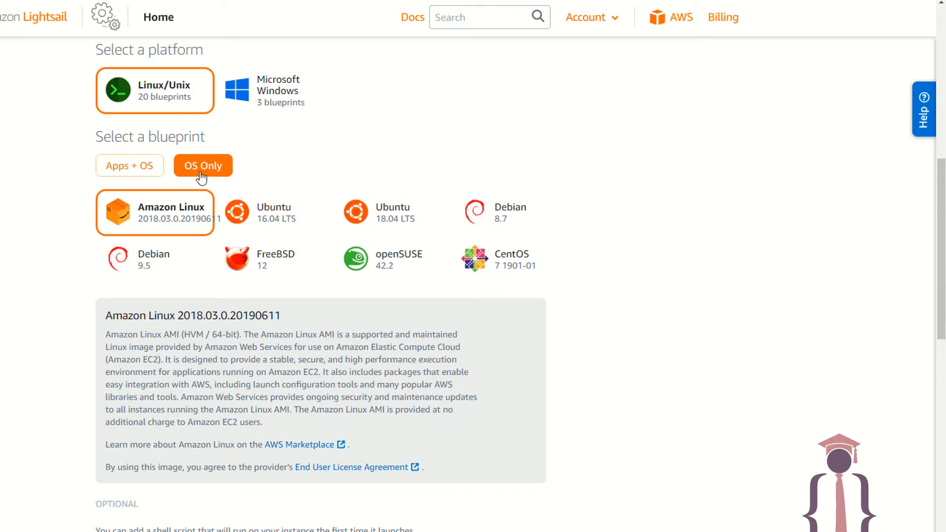
pyautogui.click(121, 171)
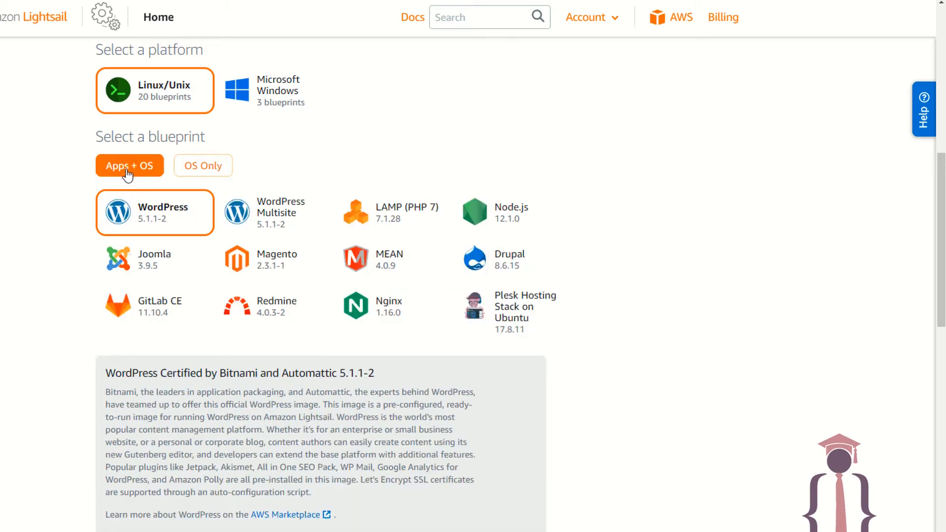
# Open the instance's SSH key pair options and start downloading the default key.
pyautogui.scroll(-3, 76, 274)
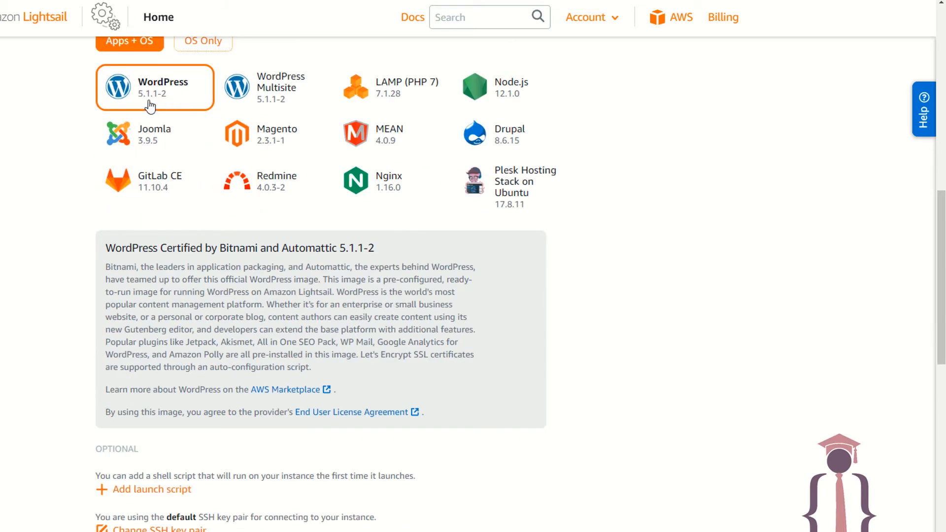
pyautogui.scroll(-5, 29, 373)
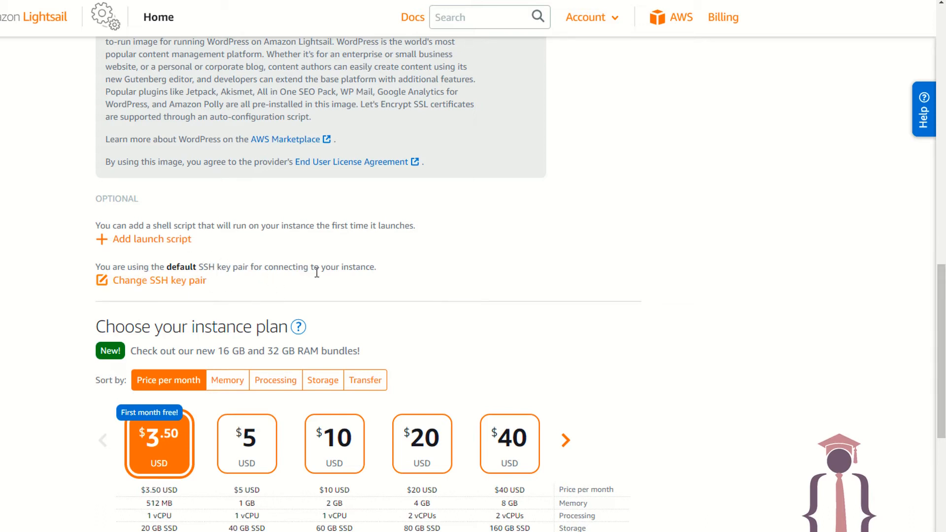
pyautogui.click(178, 281)
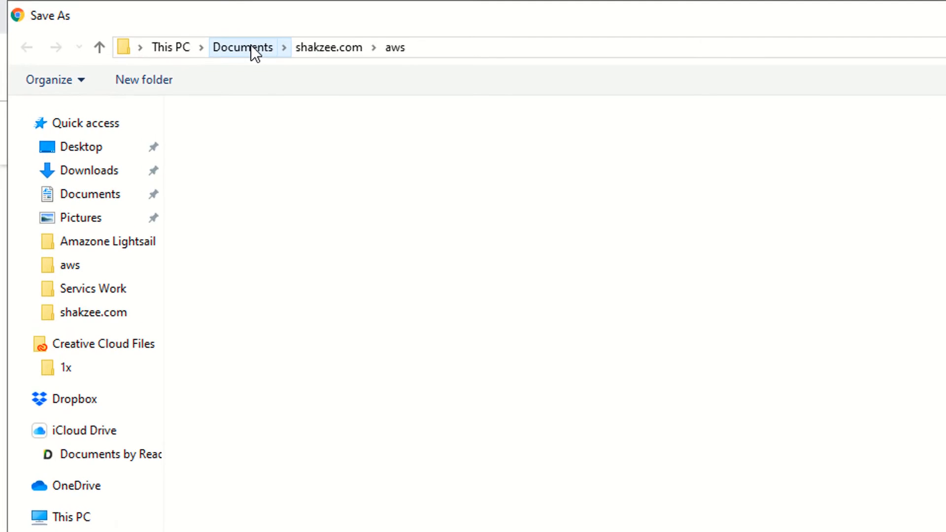
# Create a folder named aws on Local Disk (F:) and save the LightsailDefaultKey-us-east-1 PEM file in it.
pyautogui.click(250, 45)
pyautogui.click(101, 345)
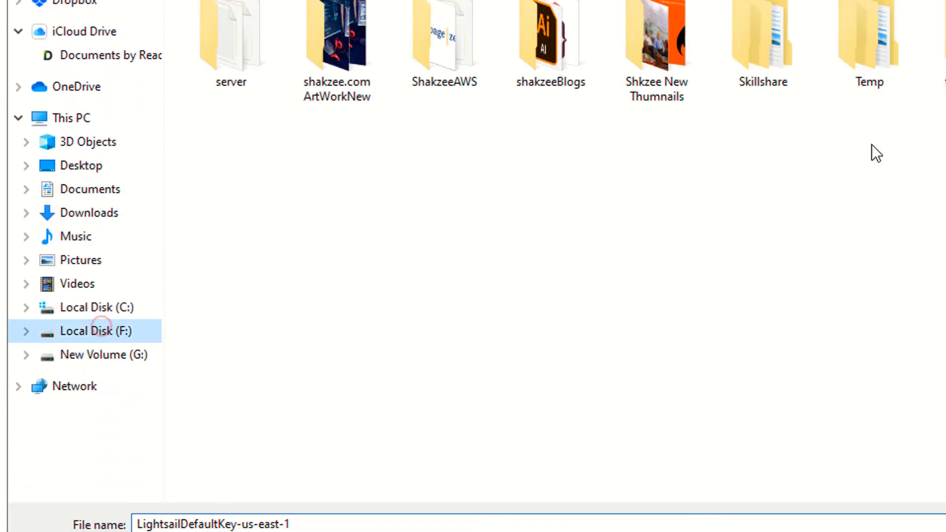
pyautogui.rightClick(655, 232)
pyautogui.moveTo(702, 511)
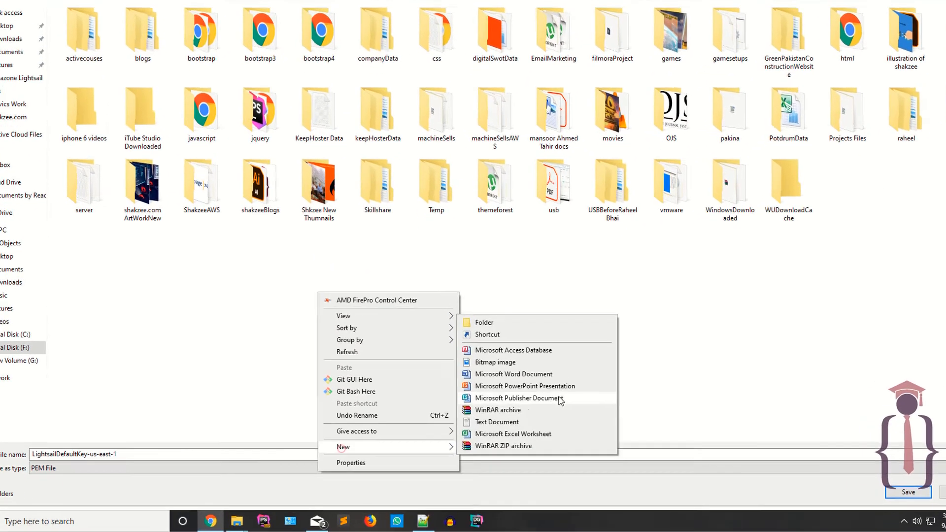
pyautogui.click(484, 322)
pyautogui.write('aws')
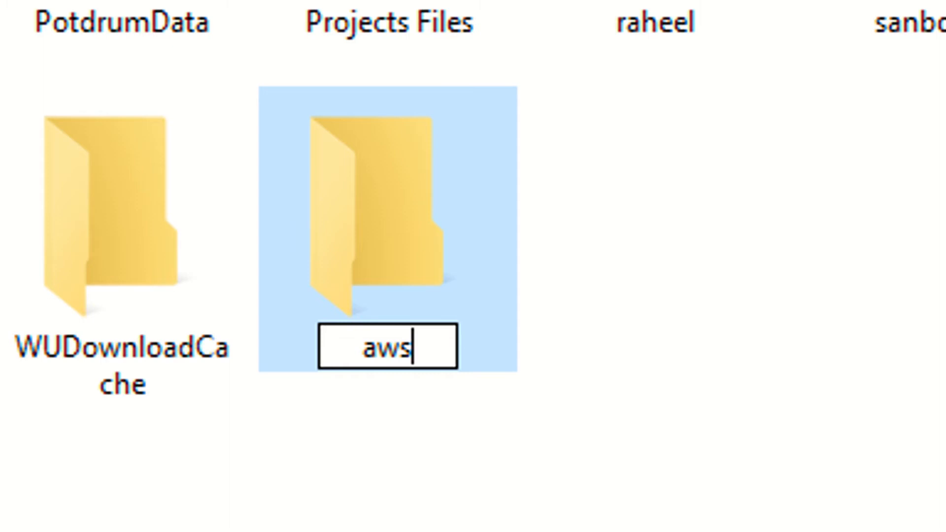
pyautogui.press('Return')
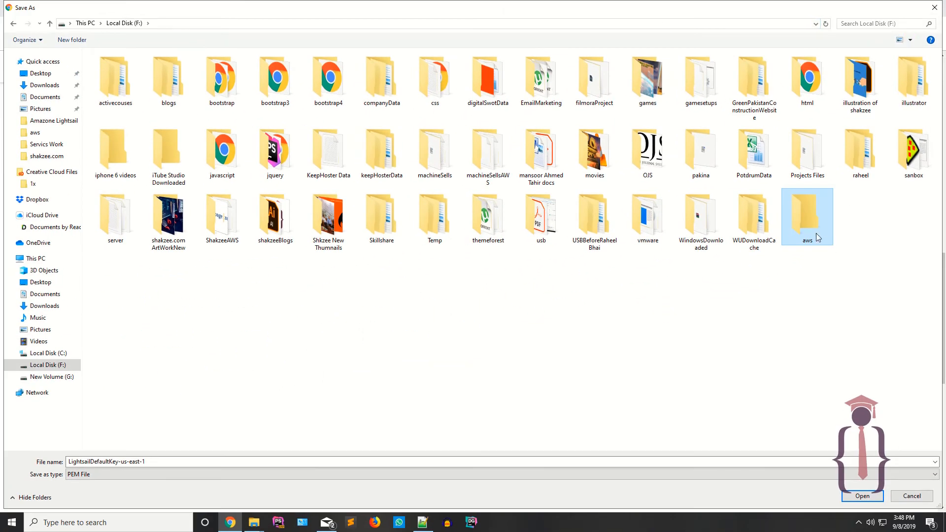
pyautogui.doubleClick(818, 238)
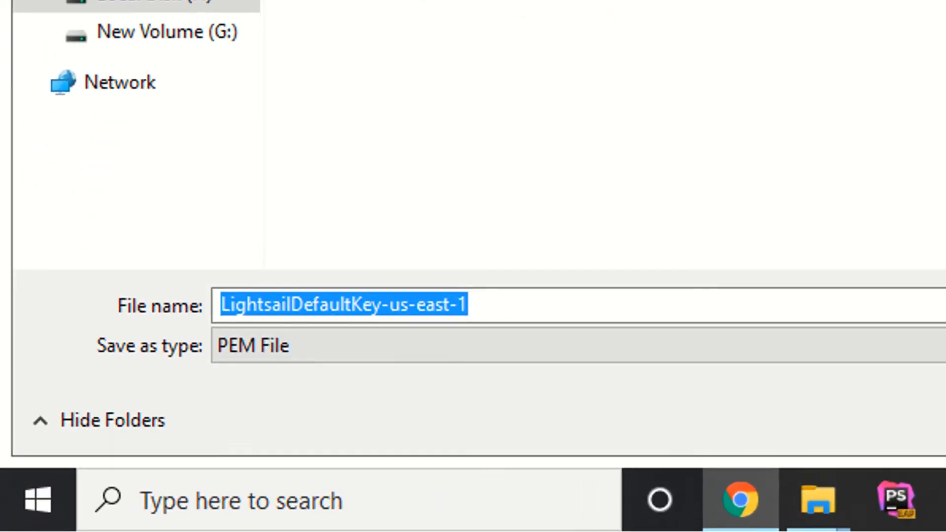
pyautogui.press('Return')
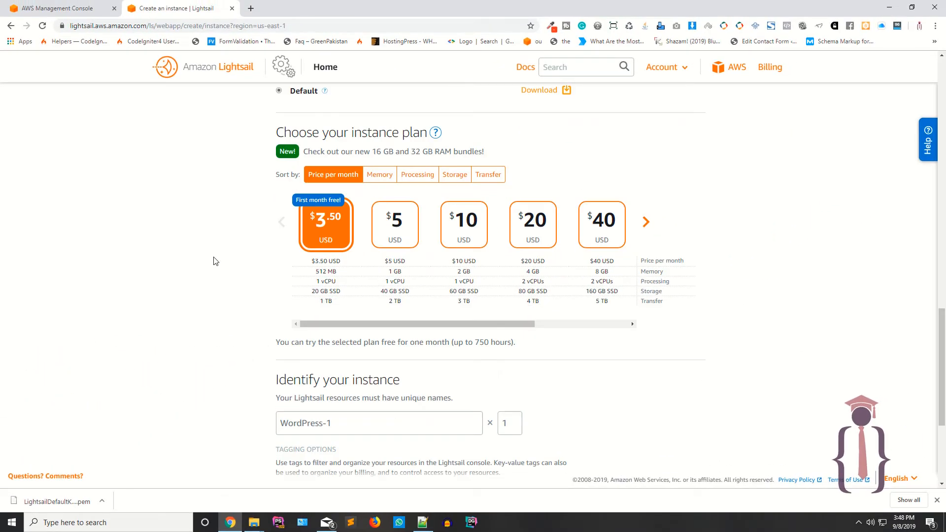
# Change the Lightsail instance name to WordPress.
pyautogui.scroll(-3, 450, 304)
pyautogui.tripleClick(370, 270)
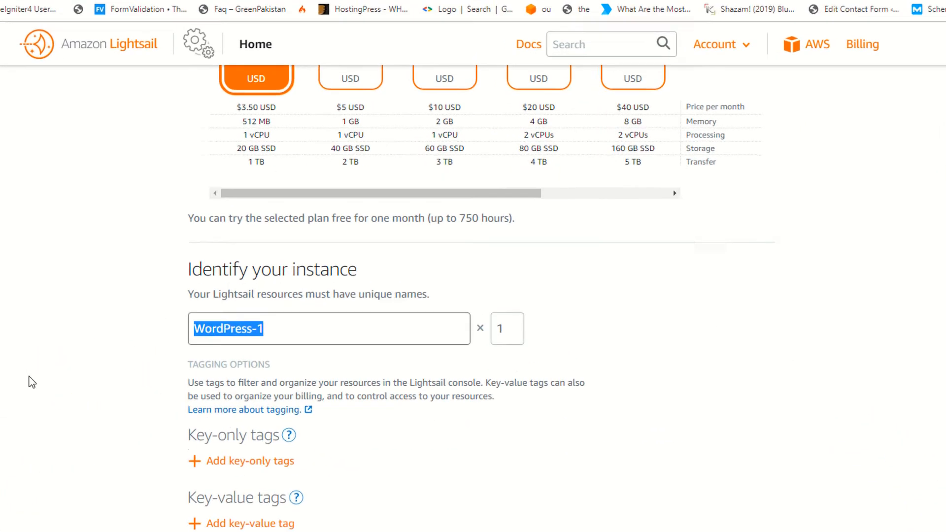
pyautogui.press('BackSpace')
pyautogui.write('Word')
pyautogui.press('BackSpace')
pyautogui.press('BackSpace')
pyautogui.write('rdPressIn')
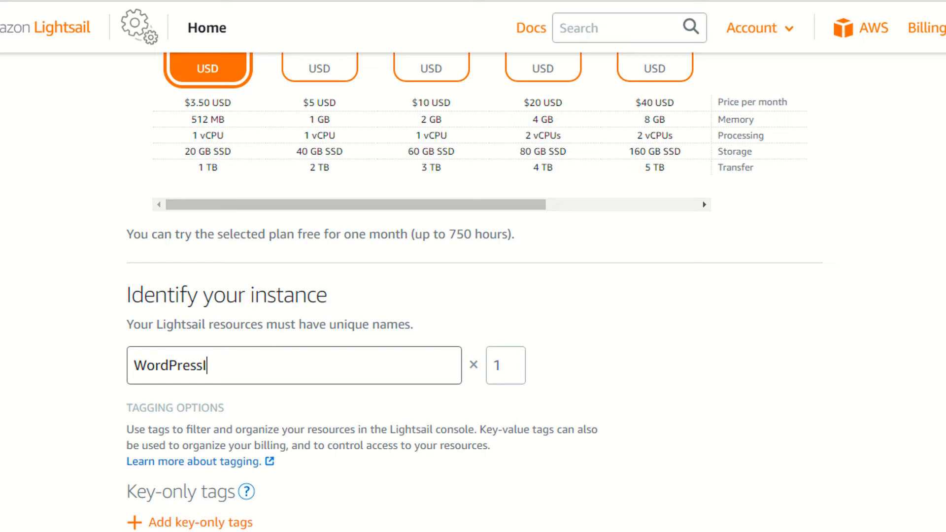
pyautogui.press('BackSpace')
pyautogui.press('BackSpace')
# Browse the available instance plans by monthly price and select the $5 USD plan.
pyautogui.scroll(-2, 177, 363)
pyautogui.scroll(5, 412, 376)
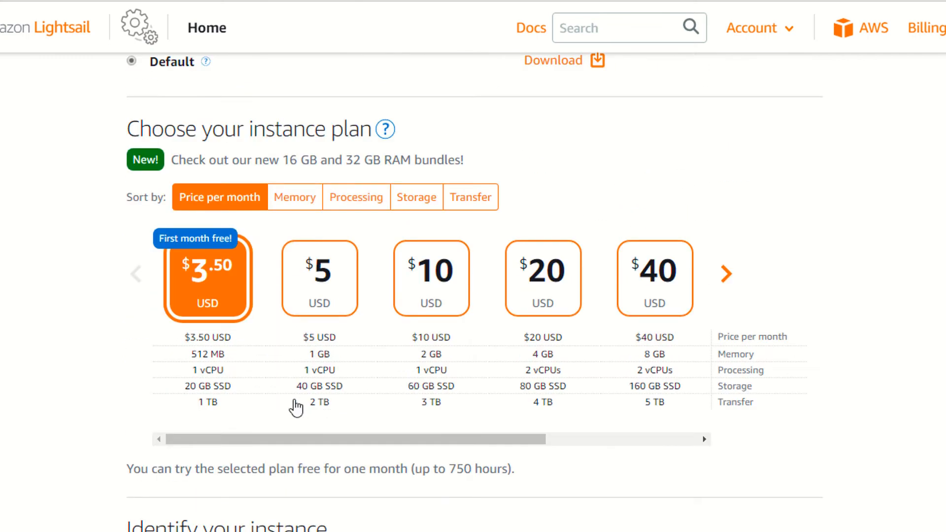
pyautogui.scroll(4, 301, 407)
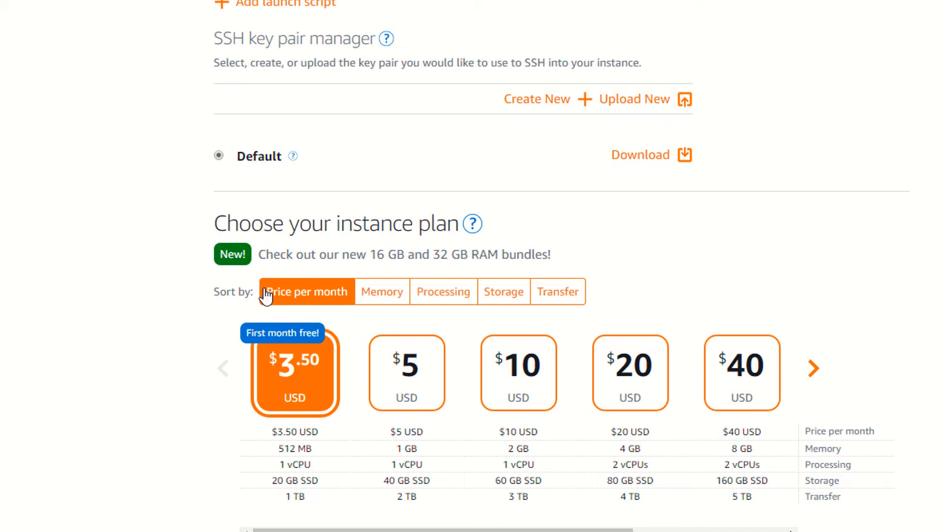
pyautogui.scroll(-2, 175, 405)
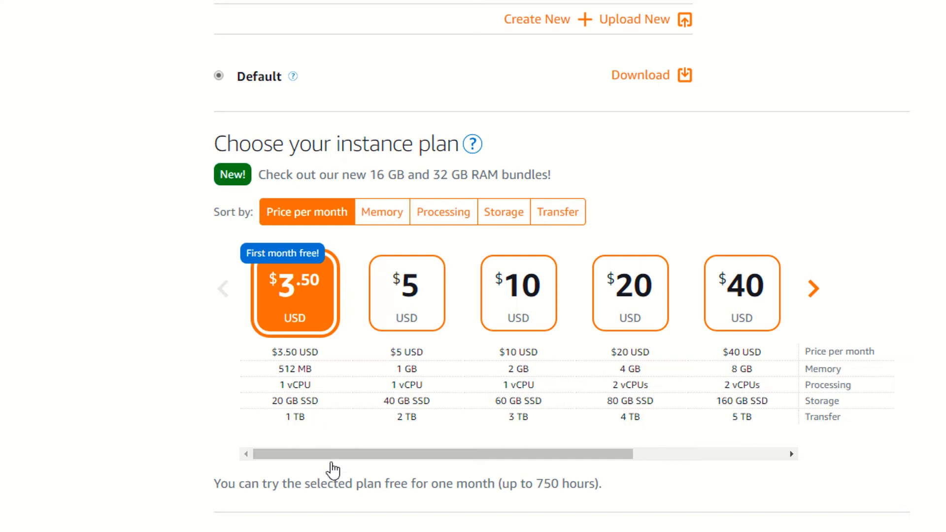
pyautogui.click(813, 289)
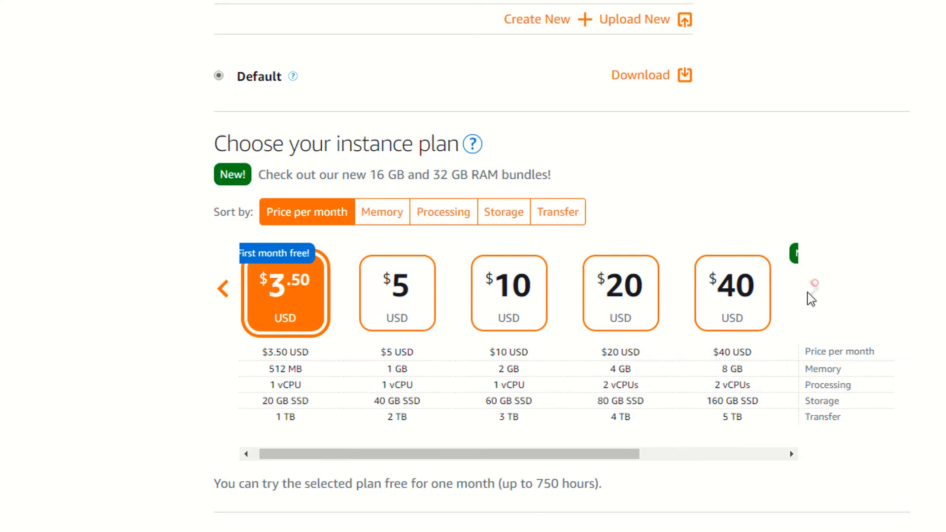
pyautogui.click(224, 291)
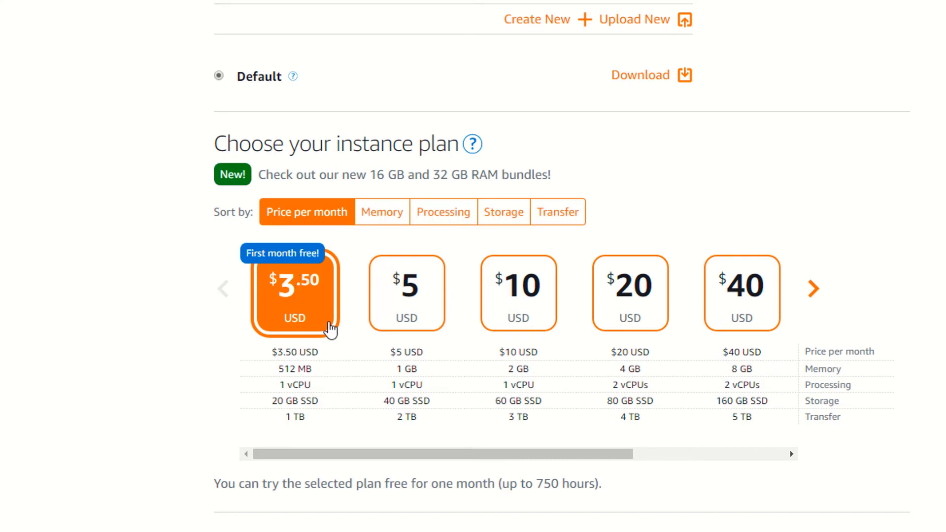
pyautogui.click(413, 300)
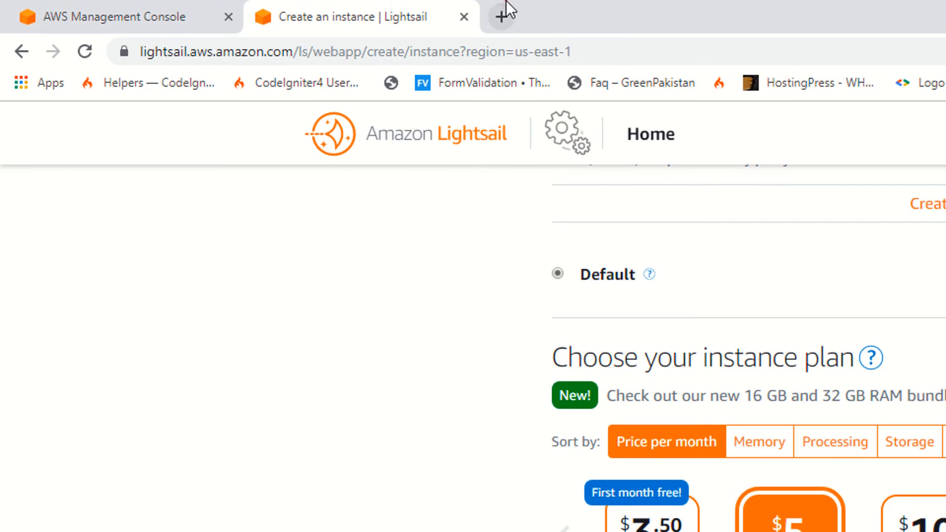
# Open digitalswot.com in a new browser tab.
pyautogui.click(505, 13)
pyautogui.write('dighi')
pyautogui.press('BackSpace')
pyautogui.press('BackSpace')
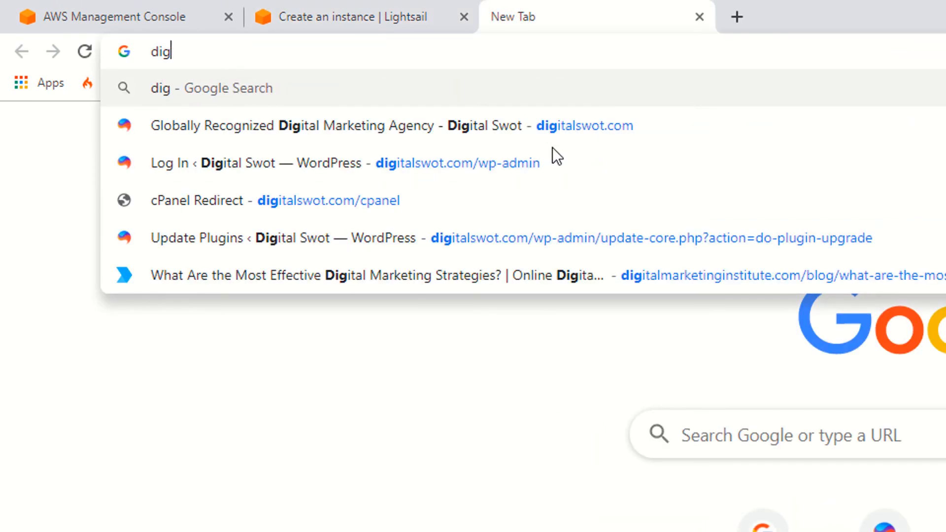
pyautogui.press('BackSpace')
pyautogui.press('BackSpace')
pyautogui.write('igi')
pyautogui.press('Return')
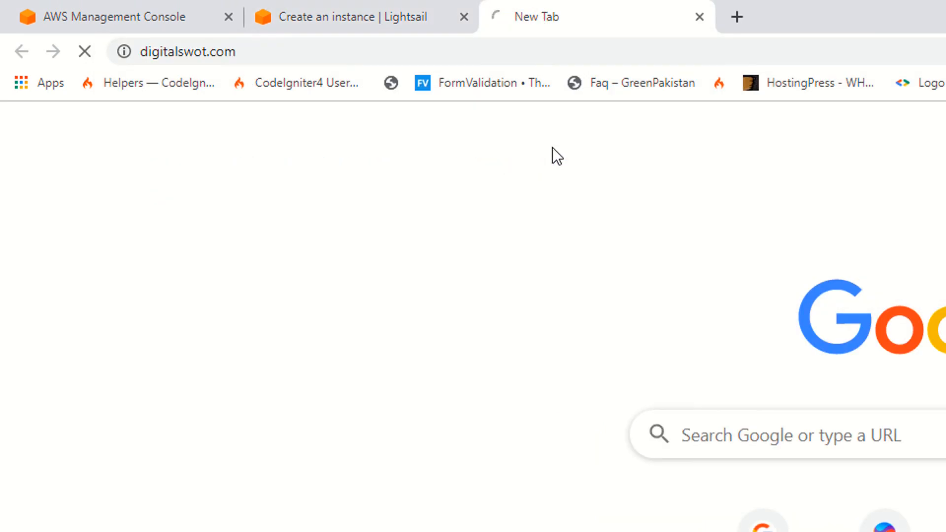
# Open insuranceheaven.ca in another new browser tab.
pyautogui.click(328, 8)
pyautogui.click(699, 9)
pyautogui.click(737, 16)
pyautogui.write('insu')
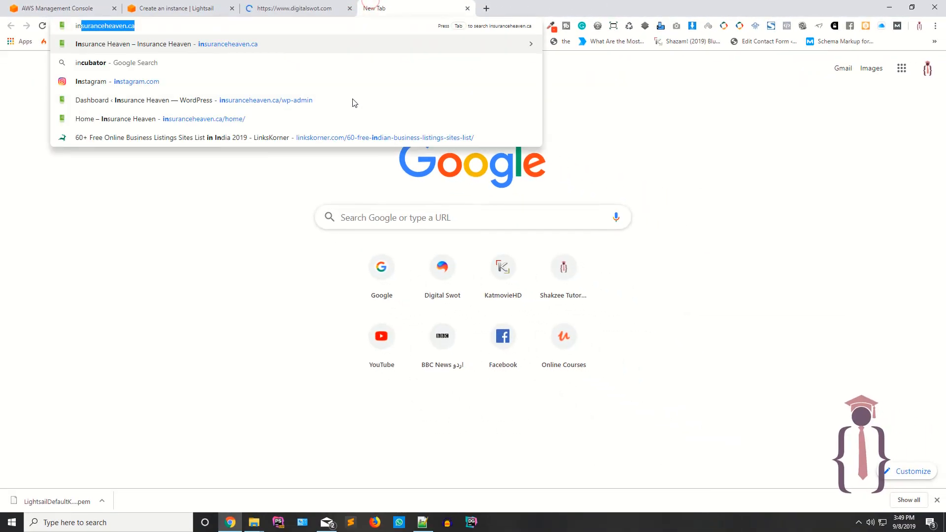
pyautogui.press('Return')
# Examine the Digital Swot home page as an example WordPress site, from the hero section down to the latest blog.
pyautogui.click(312, 3)
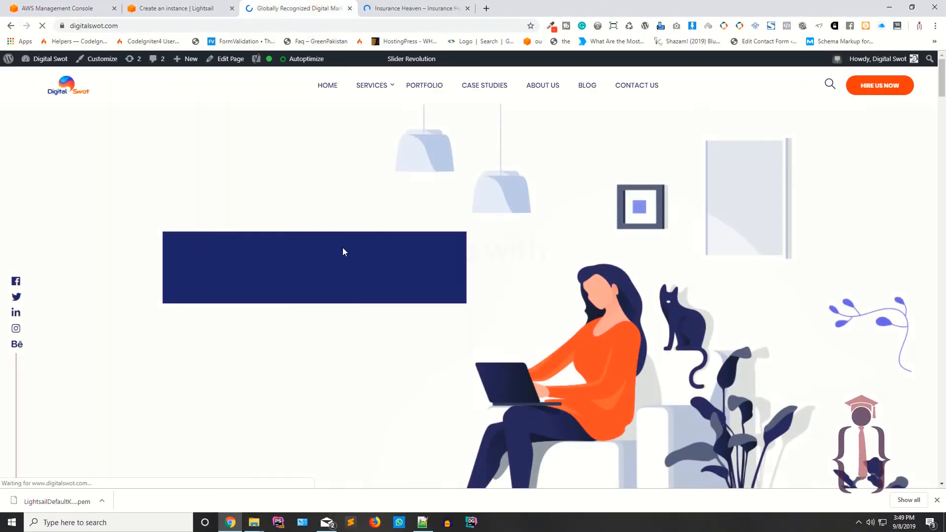
pyautogui.scroll(-10, 344, 252)
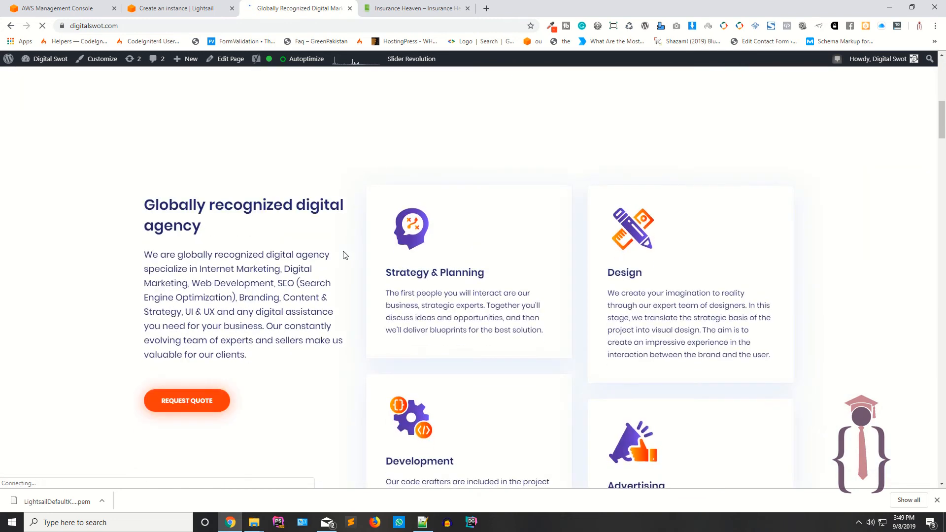
pyautogui.scroll(-20, 345, 255)
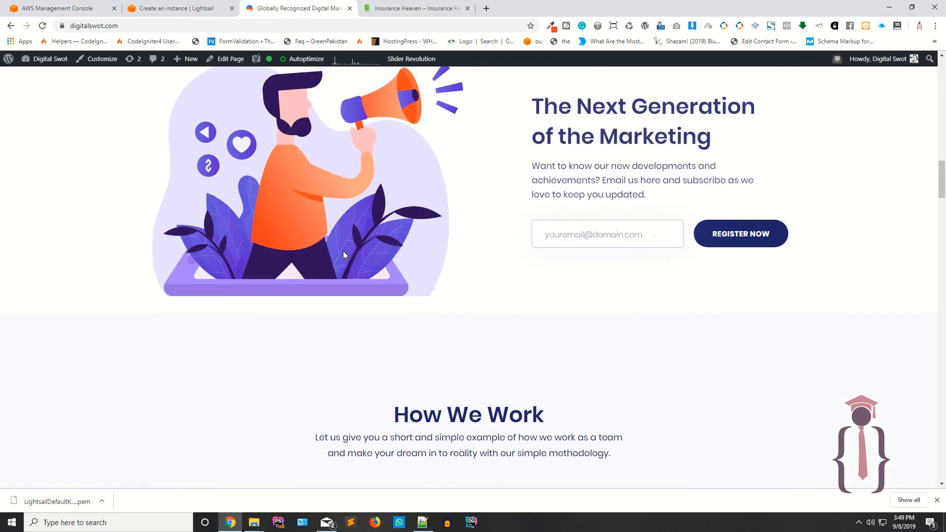
pyautogui.scroll(-10, 344, 253)
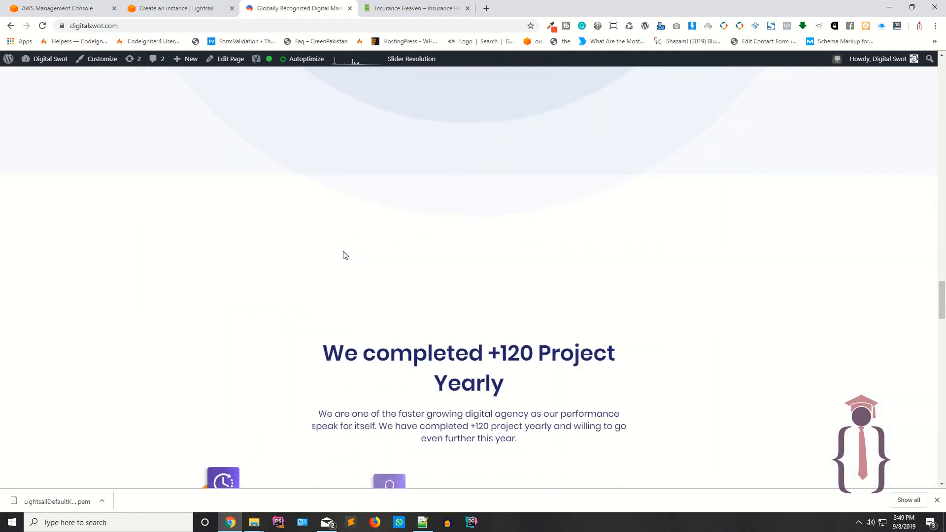
pyautogui.scroll(5, 344, 253)
pyautogui.scroll(15, 344, 255)
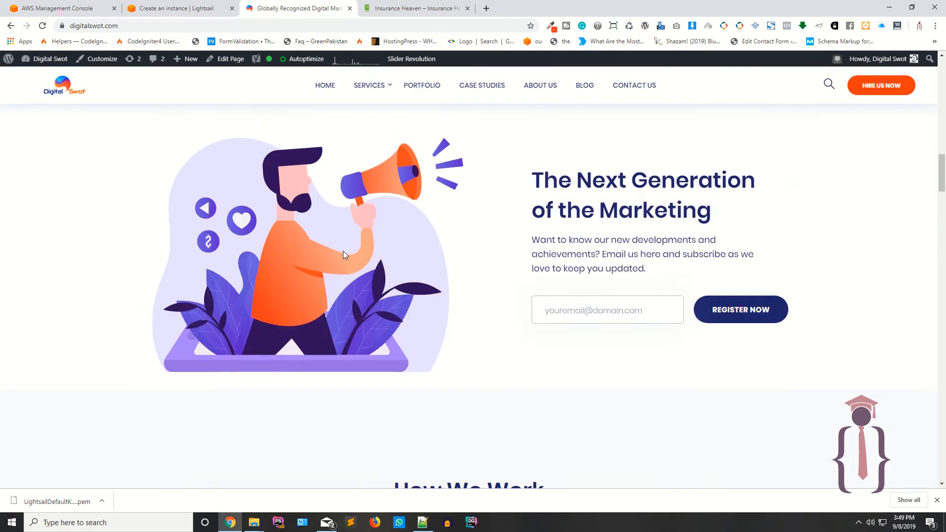
pyautogui.scroll(-3, 344, 255)
pyautogui.scroll(-20, 345, 255)
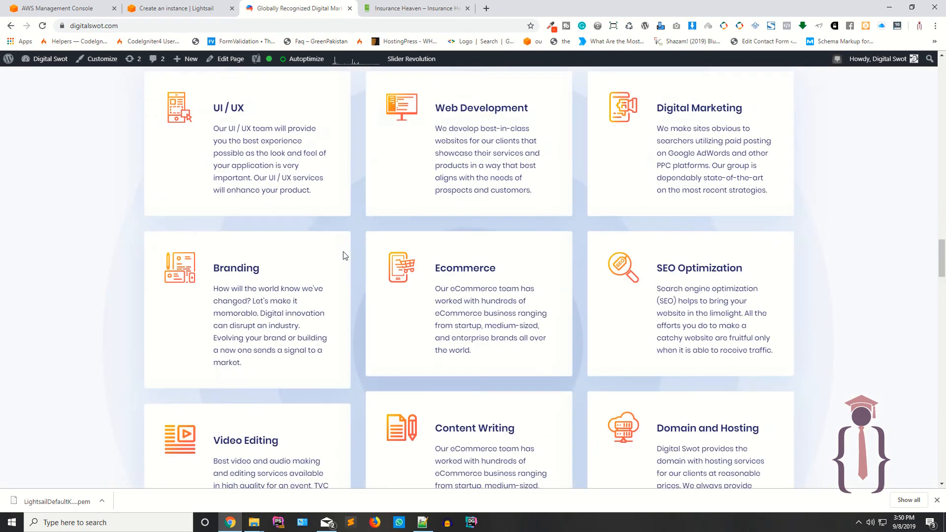
pyautogui.scroll(-8, 345, 255)
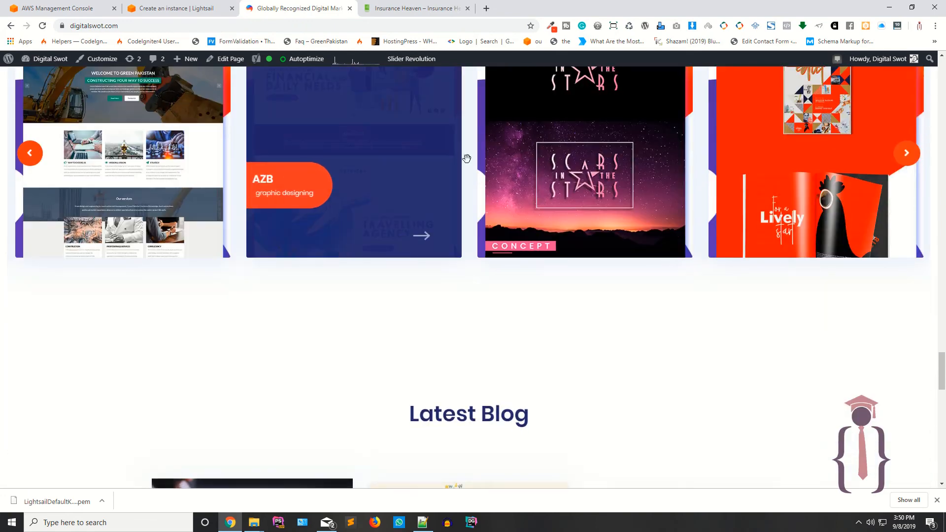
# Examine the Insurance Heaven home page, including its About Us text and insurance coverage sections.
pyautogui.click(450, 8)
pyautogui.scroll(-8, 386, 236)
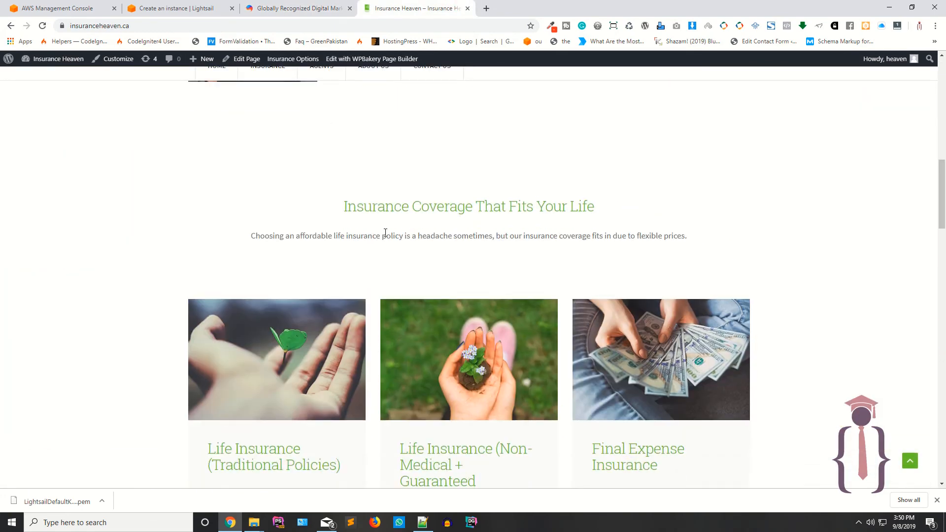
pyautogui.scroll(-20, 386, 236)
pyautogui.scroll(10, 386, 236)
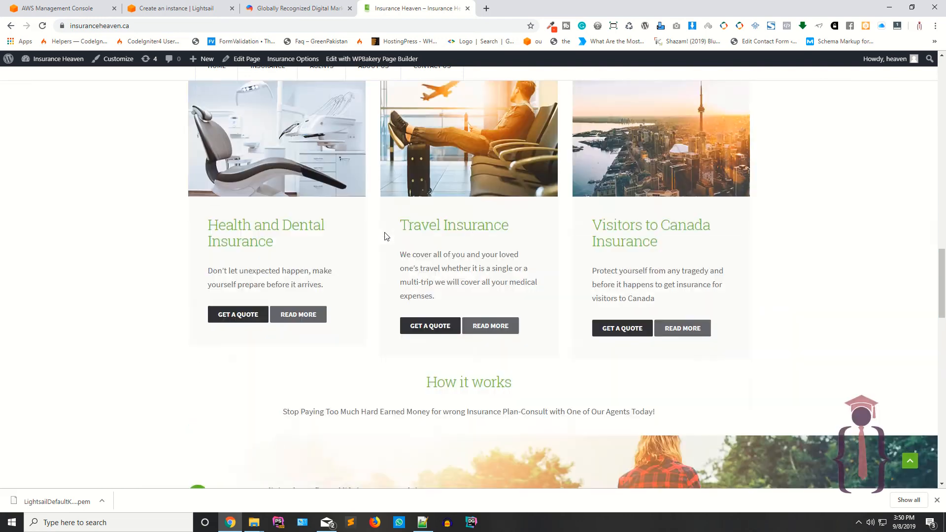
pyautogui.scroll(12, 385, 237)
pyautogui.scroll(-6, 385, 236)
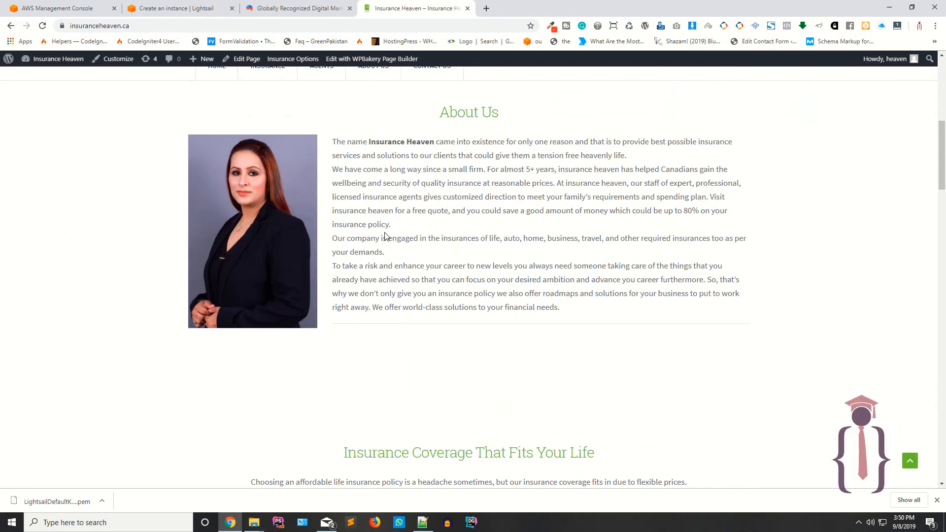
pyautogui.scroll(-4, 386, 236)
# Return to the Lightsail instance form, compare the plans up to $160 USD, and select the $3.50 USD plan.
pyautogui.click(187, 8)
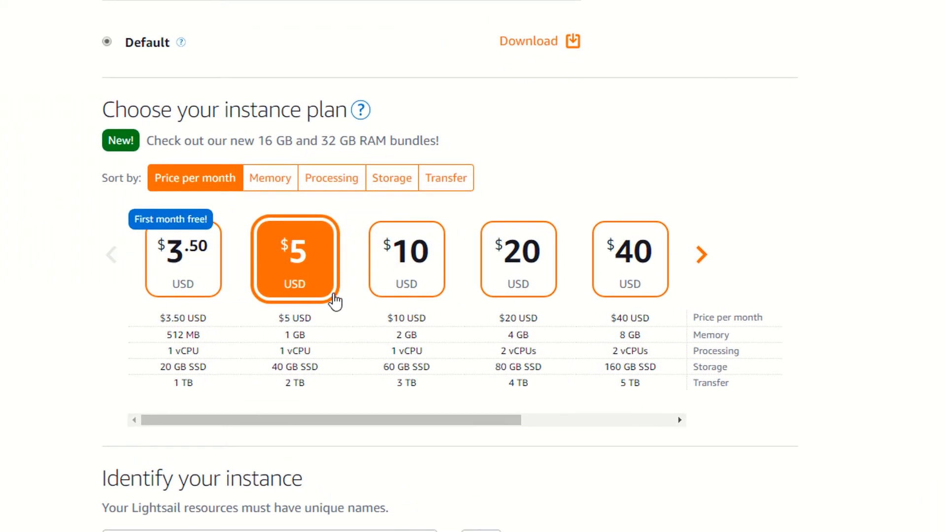
pyautogui.click(701, 257)
pyautogui.click(110, 255)
pyautogui.click(701, 255)
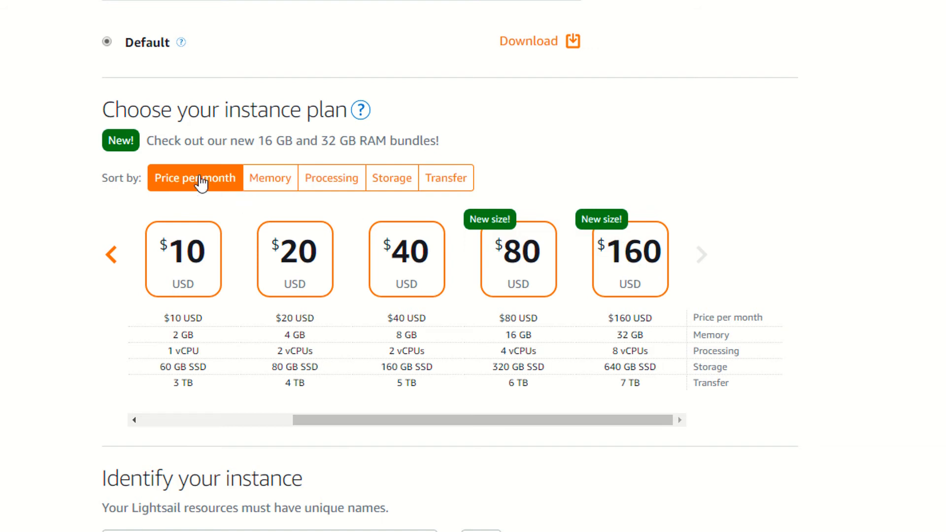
pyautogui.click(106, 260)
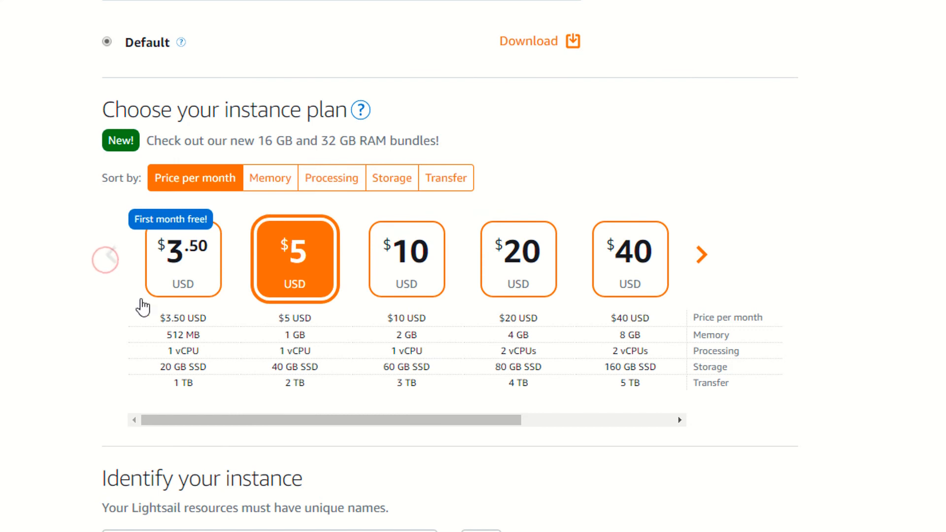
pyautogui.click(169, 280)
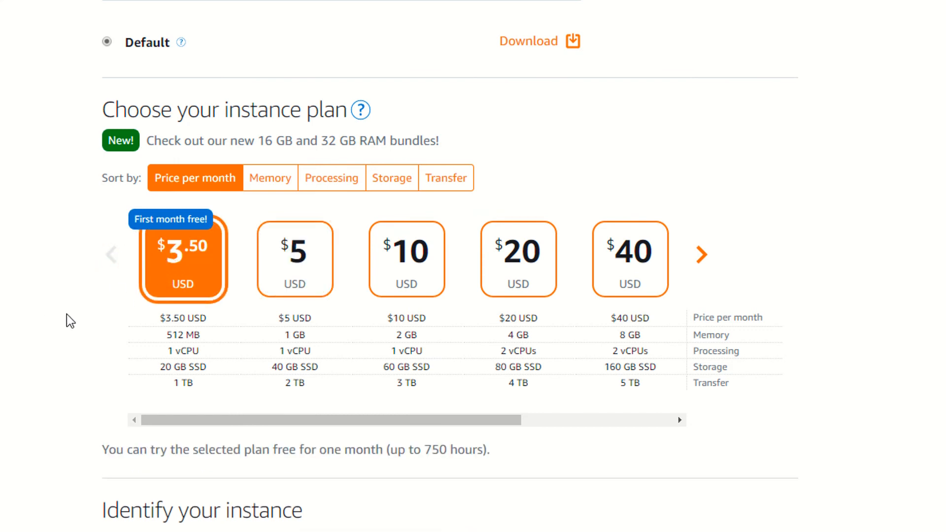
# Check the selected plan's one-month free trial note and create the WordPress instance.
pyautogui.scroll(-8, 65, 315)
pyautogui.scroll(6, 64, 315)
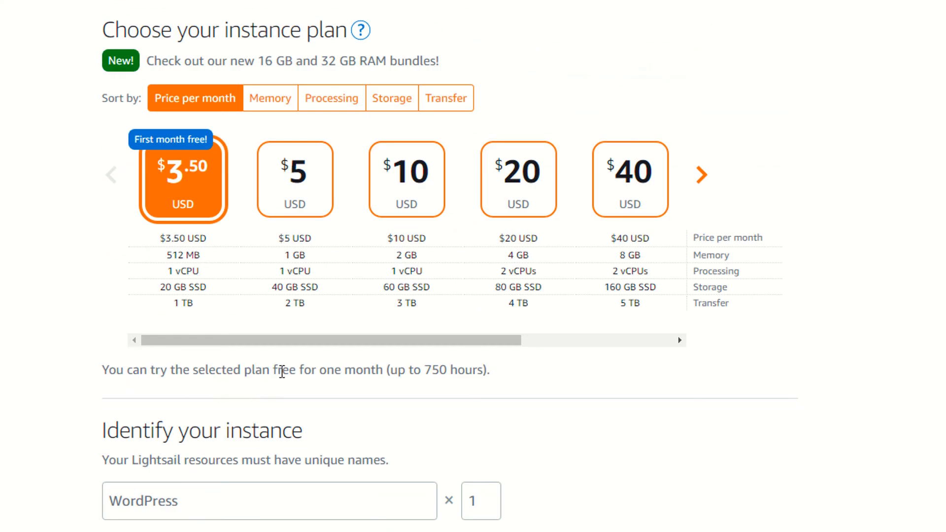
pyautogui.moveTo(425, 370); pyautogui.dragTo(450, 370)
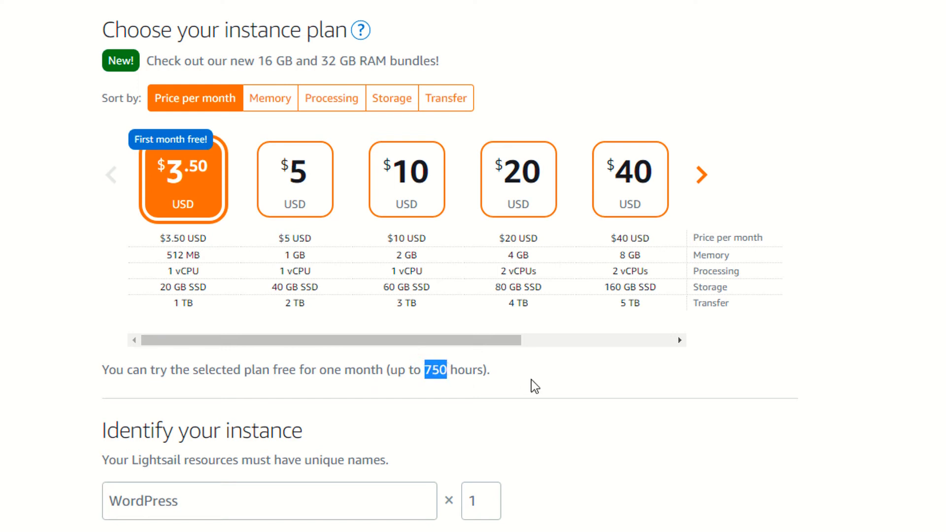
pyautogui.scroll(-5, 534, 386)
pyautogui.click(428, 516)
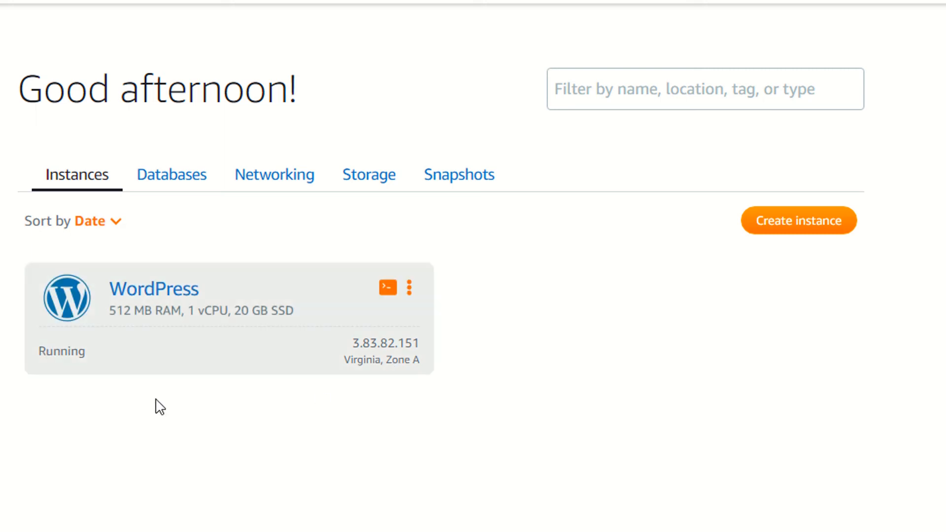
# Check the WordPress instance's status, open its public IP 3.83.82.151 in a new tab, and look over the blog's home page.
pyautogui.moveTo(31, 355); pyautogui.dragTo(91, 351)
pyautogui.doubleClick(48, 346)
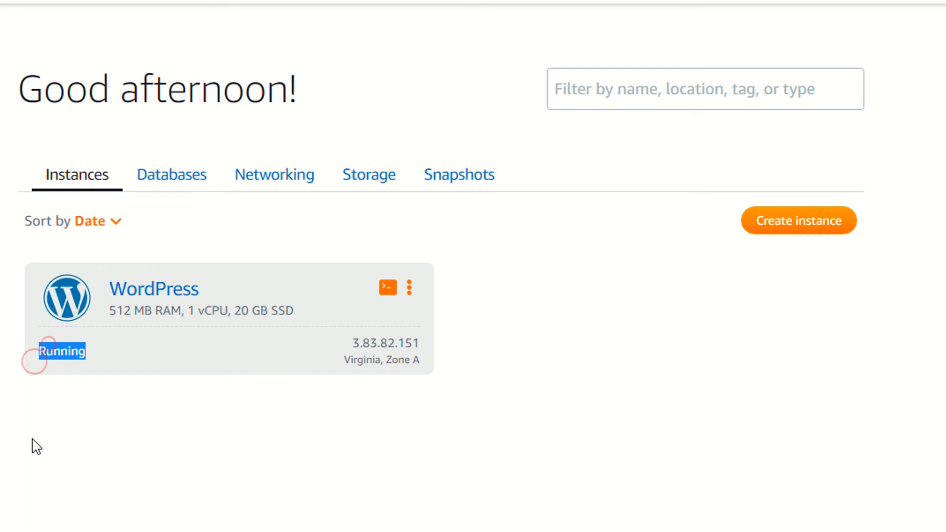
pyautogui.moveTo(351, 342); pyautogui.dragTo(420, 343)
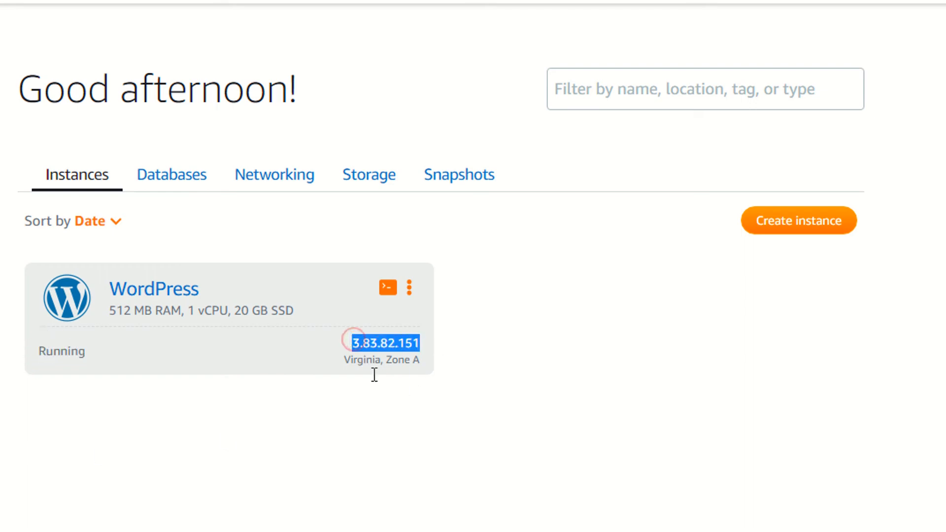
pyautogui.hotkey('ctrl', 'c')
pyautogui.hotkey('ctrl', 't')
pyautogui.hotkey('ctrl', 'v')
pyautogui.press('Return')
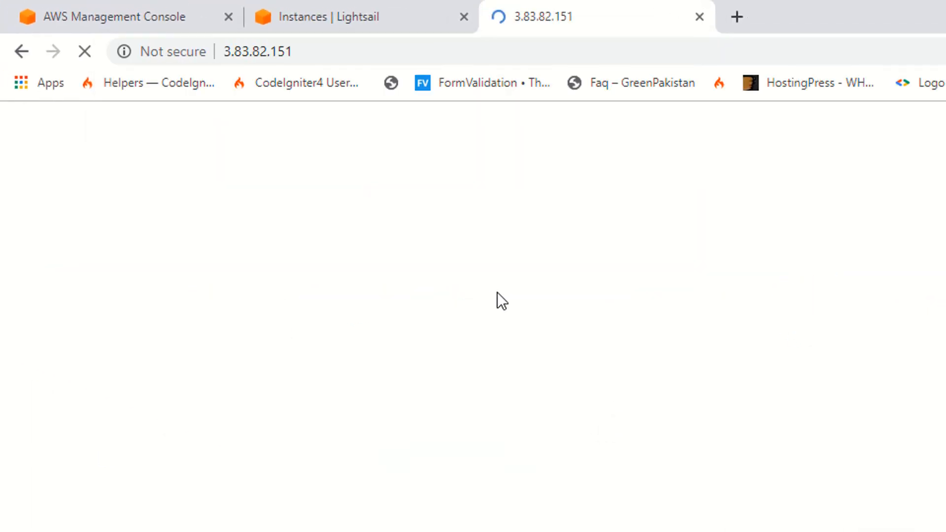
pyautogui.scroll(-5, 461, 311)
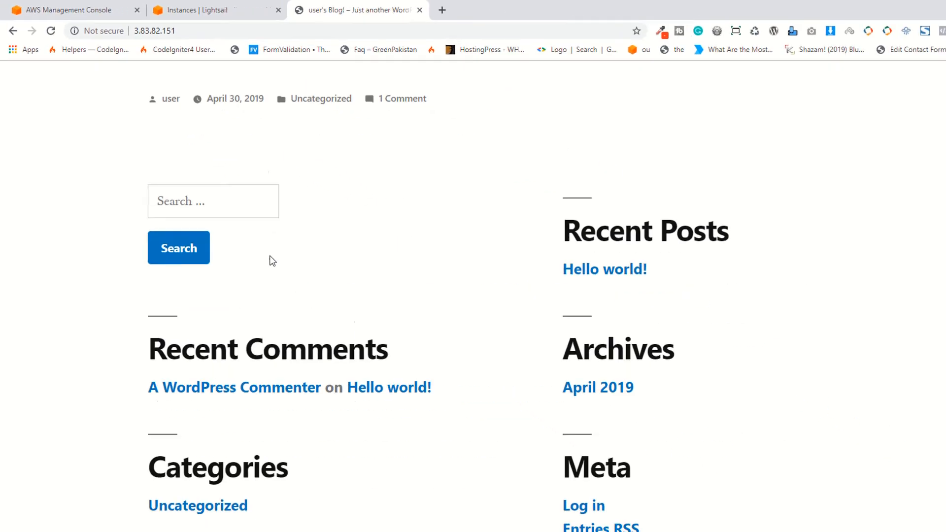
pyautogui.scroll(-1, 270, 256)
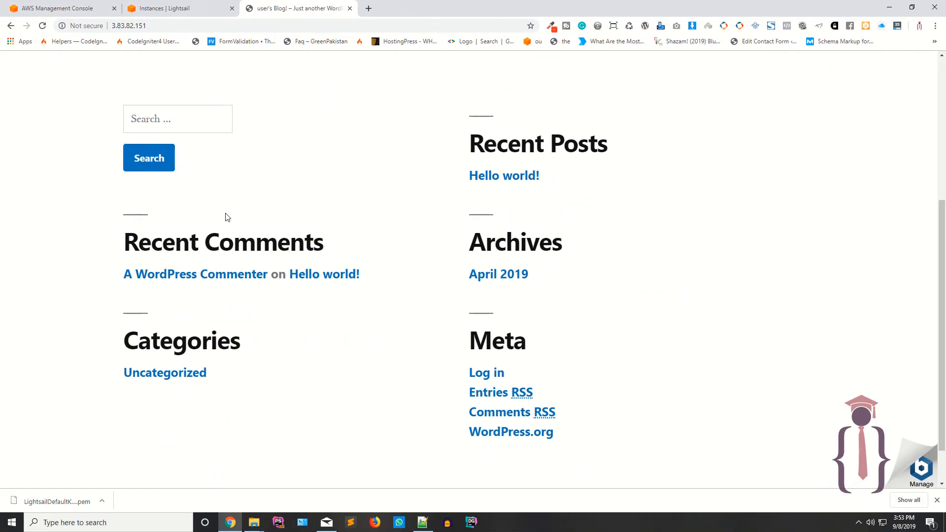
pyautogui.scroll(-1, 227, 217)
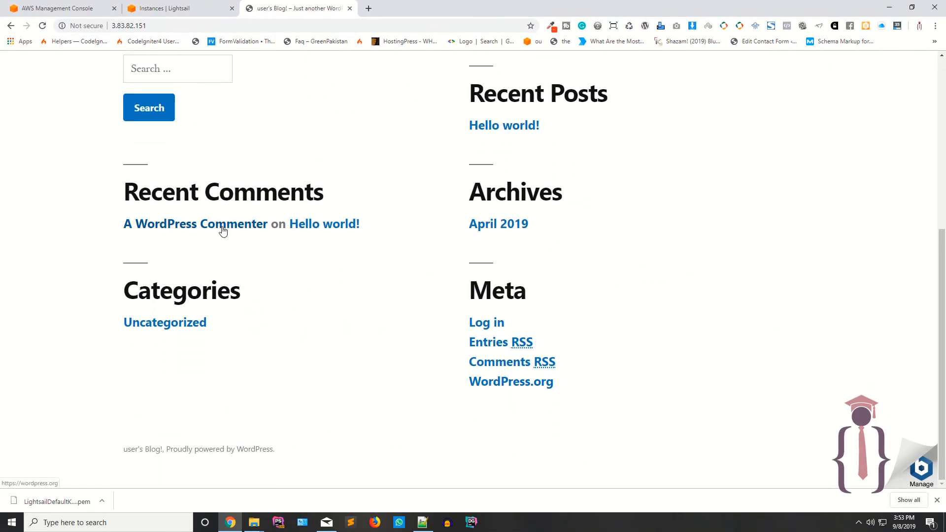
pyautogui.scroll(6, 203, 239)
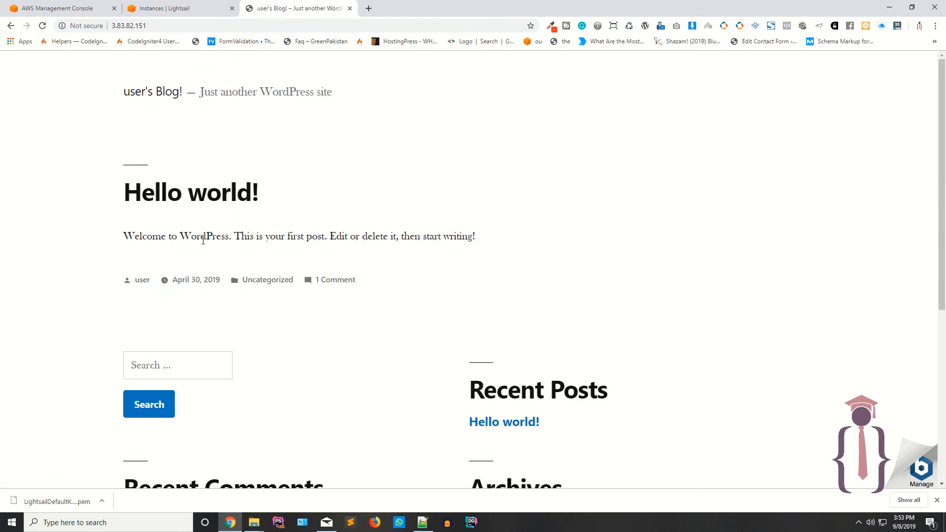
# Open the new site's WordPress admin login page at 3.83.82.151/wp-admin.
pyautogui.click(206, 6)
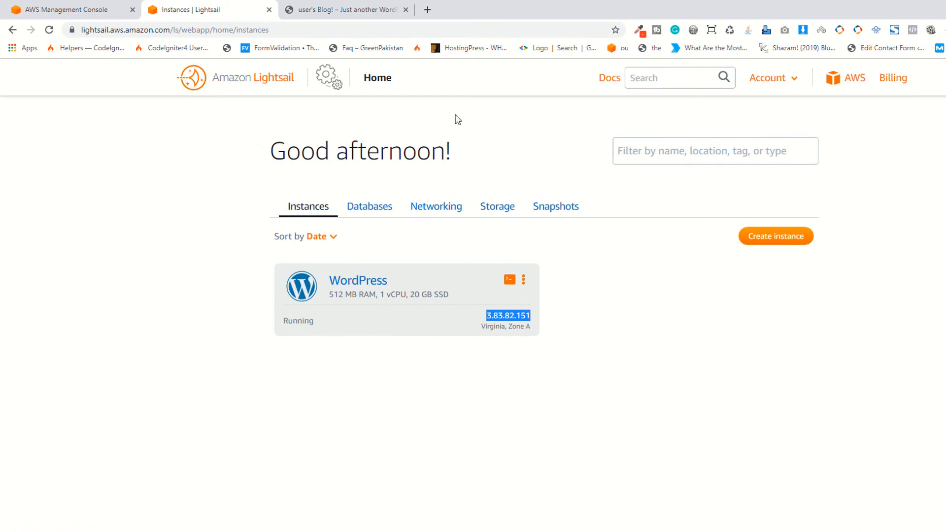
pyautogui.click(345, 9)
pyautogui.scroll(-2, 328, 173)
pyautogui.scroll(2, 316, 157)
pyautogui.click(175, 24)
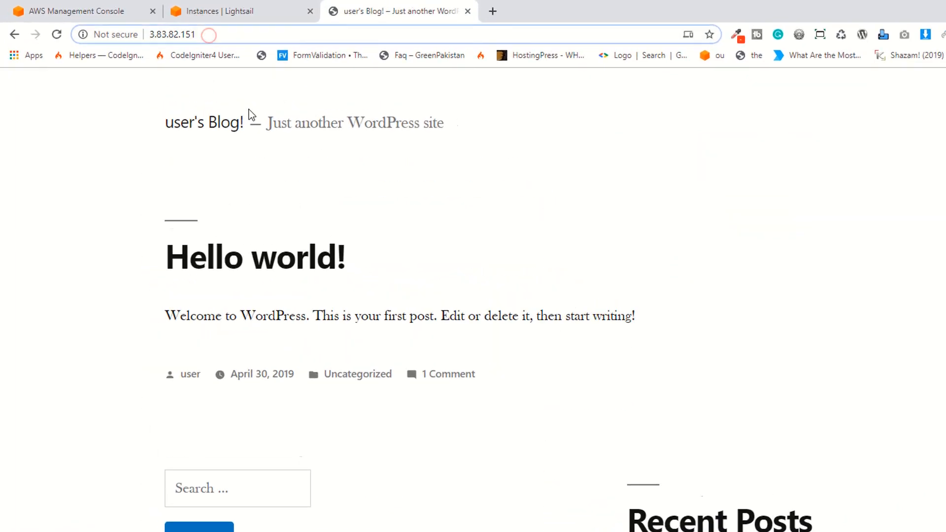
pyautogui.write('/wp-admin')
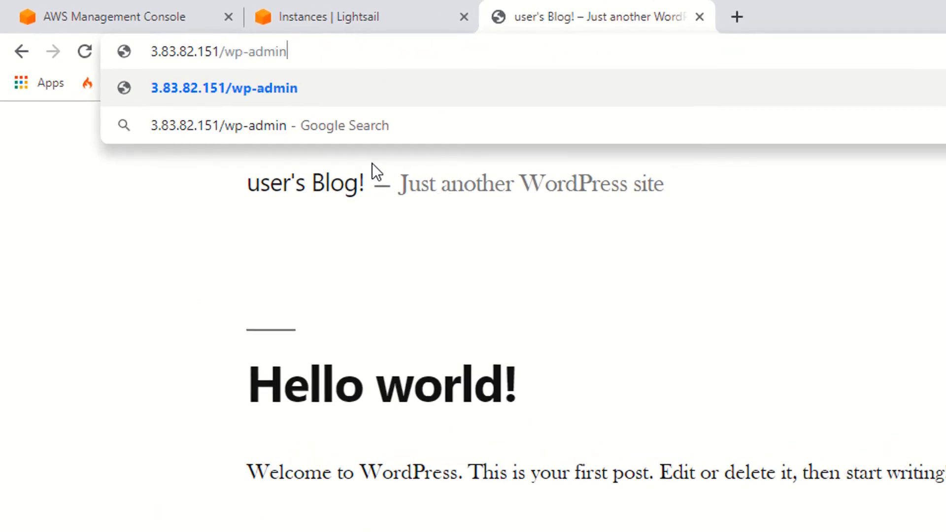
pyautogui.press('Return')
pyautogui.click(356, 9)
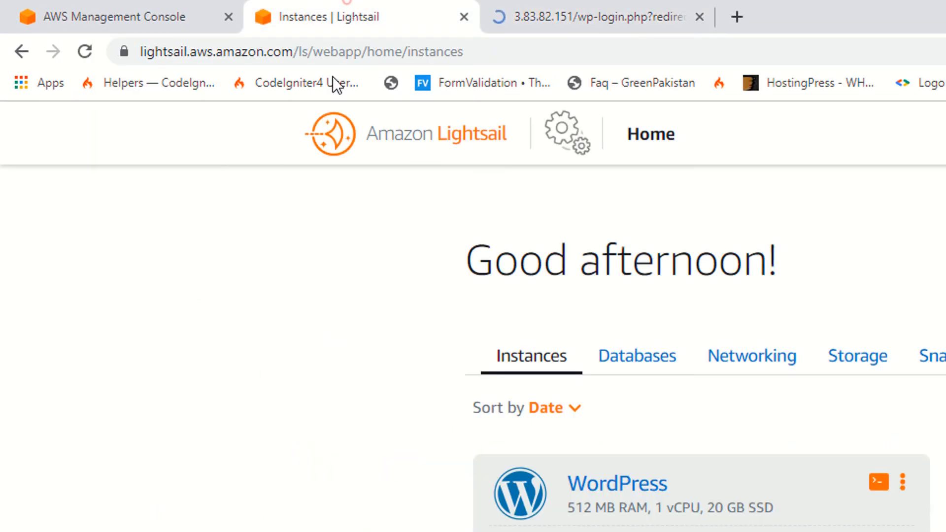
pyautogui.click(597, 7)
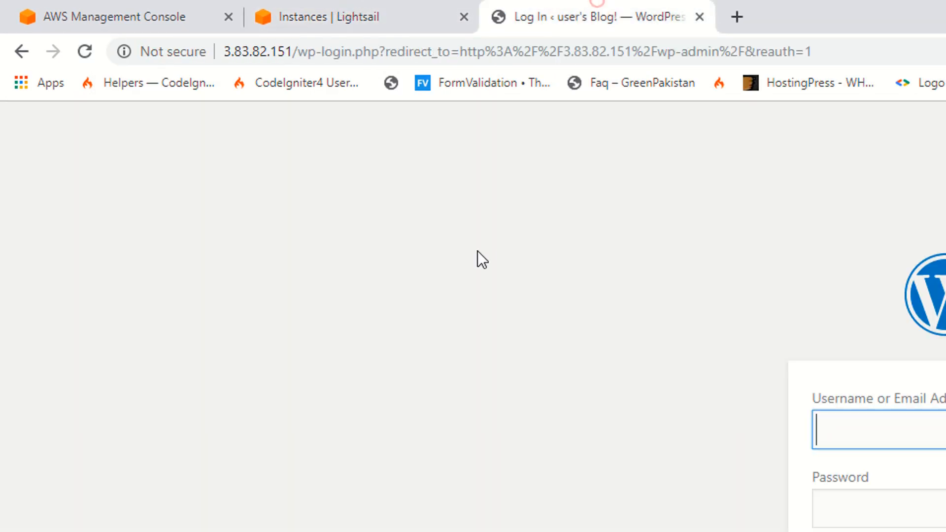
# Run a Google search for "gog" in a new tab.
pyautogui.click(735, 14)
pyautogui.write('gog')
pyautogui.press('BackSpace')
pyautogui.press('BackSpace')
pyautogui.write('og')
pyautogui.press('Return')
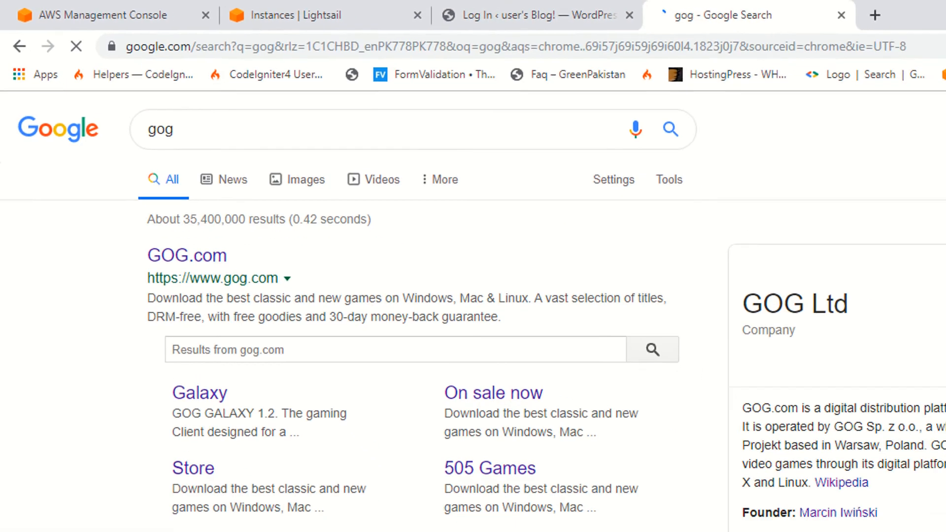
# Open the Gmail inbox of another Google account, look over its Amazon Web Services messages, and close it.
pyautogui.click(892, 72)
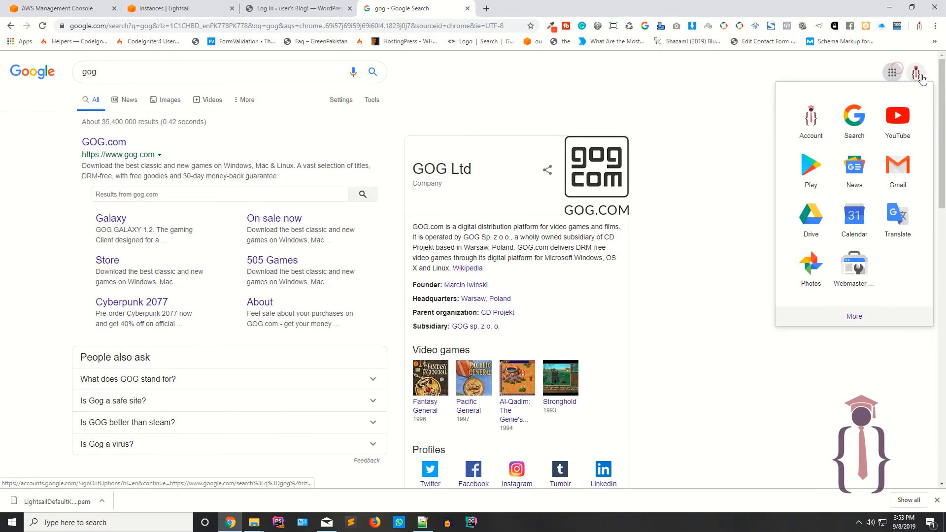
pyautogui.click(917, 74)
pyautogui.click(846, 207)
pyautogui.click(850, 67)
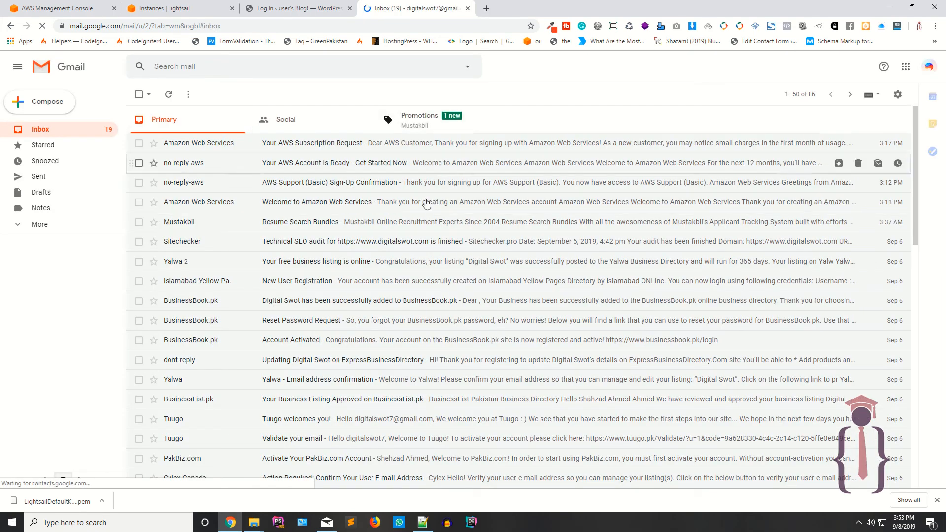
pyautogui.click(468, 9)
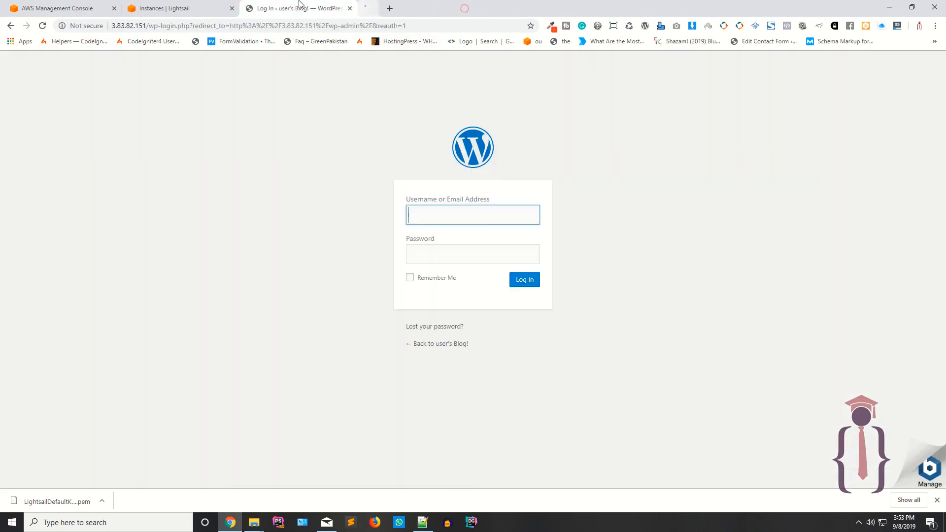
# Return to the Lightsail instances list and close the WordPress login page.
pyautogui.click(217, 7)
pyautogui.click(264, 4)
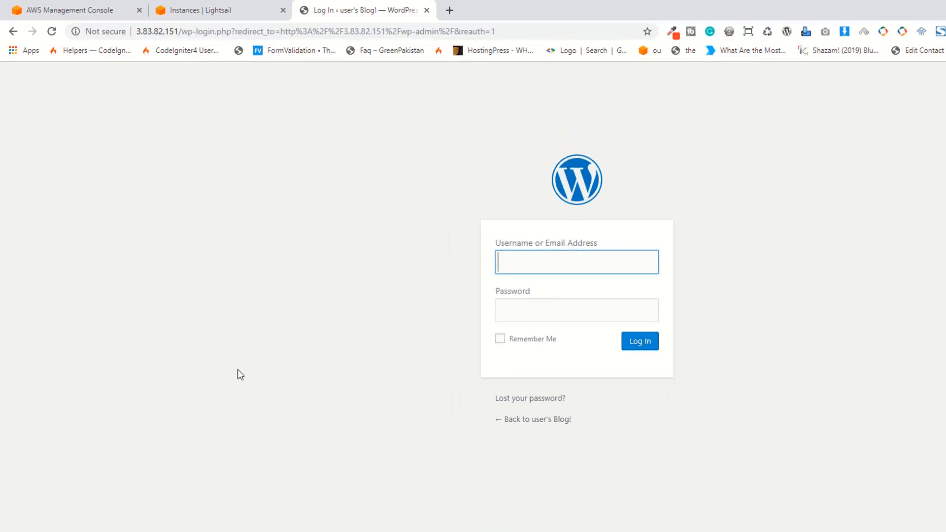
pyautogui.click(239, 8)
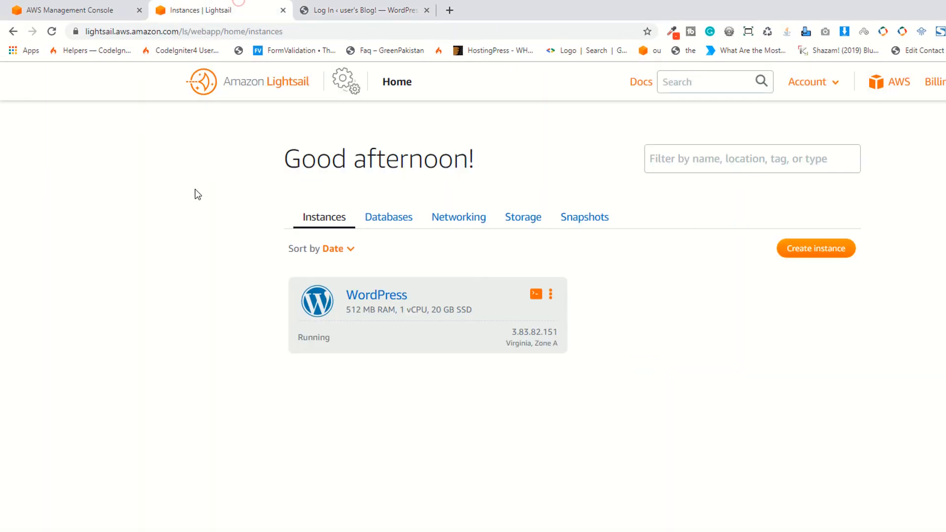
pyautogui.click(427, 10)
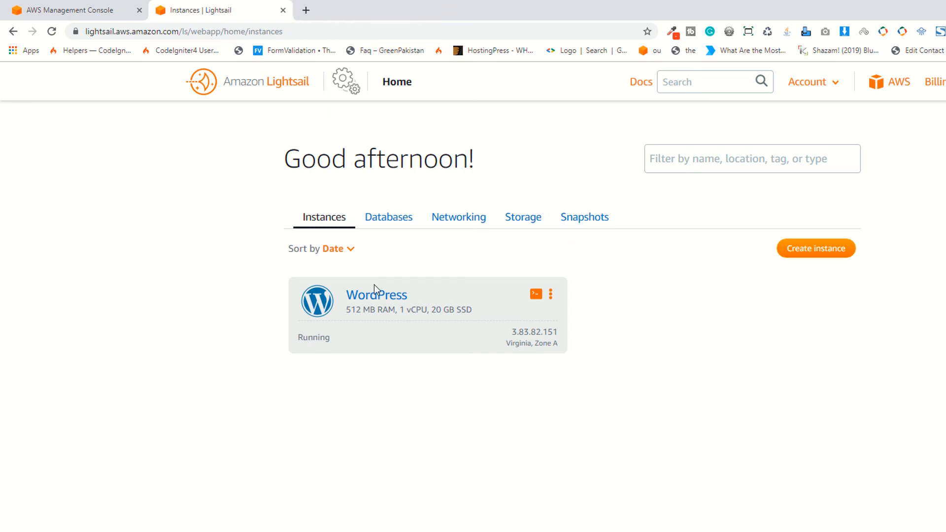
# Open the WordPress instance's browser-based SSH terminal, look over its welcome text, and close the terminal.
pyautogui.click(535, 295)
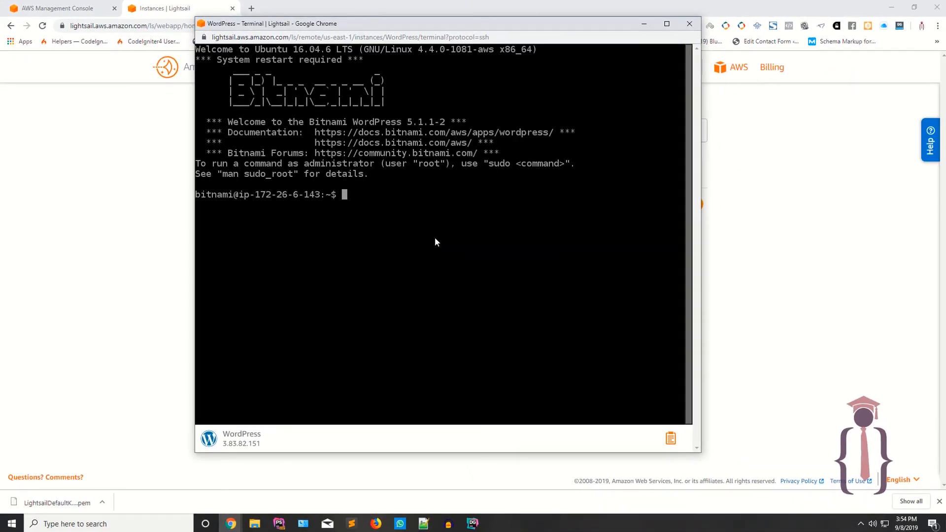
pyautogui.click(688, 23)
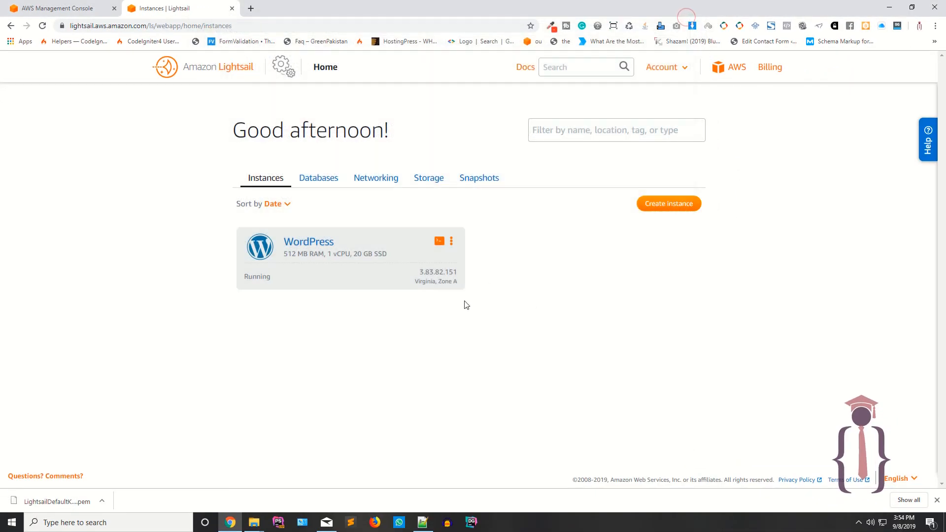